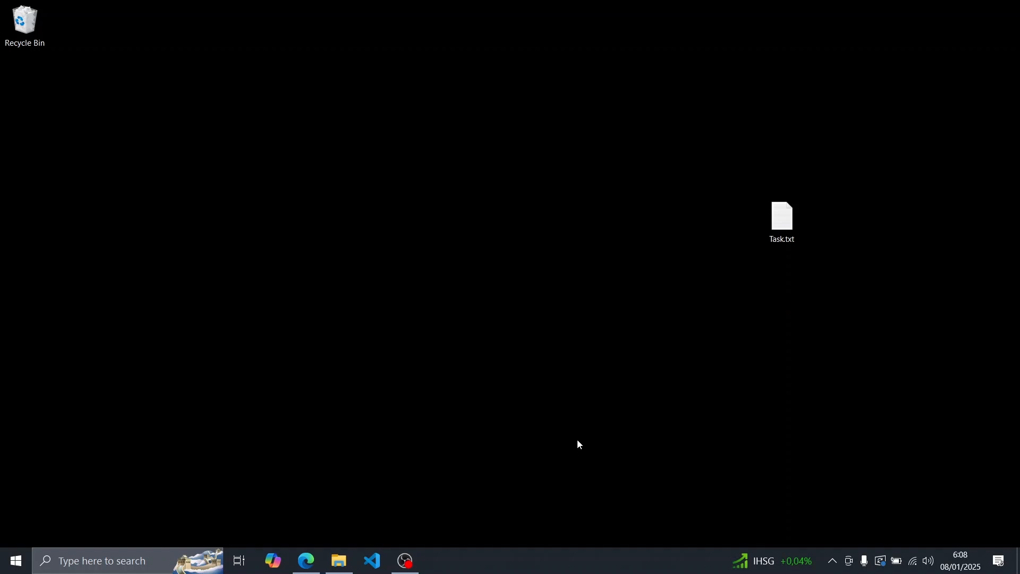
# Open File Explorer and examine the drives under This PC, including the UBUNTU 24_0 (E:) USB drive and Local Disk (C:)
pyautogui.click(339, 561)
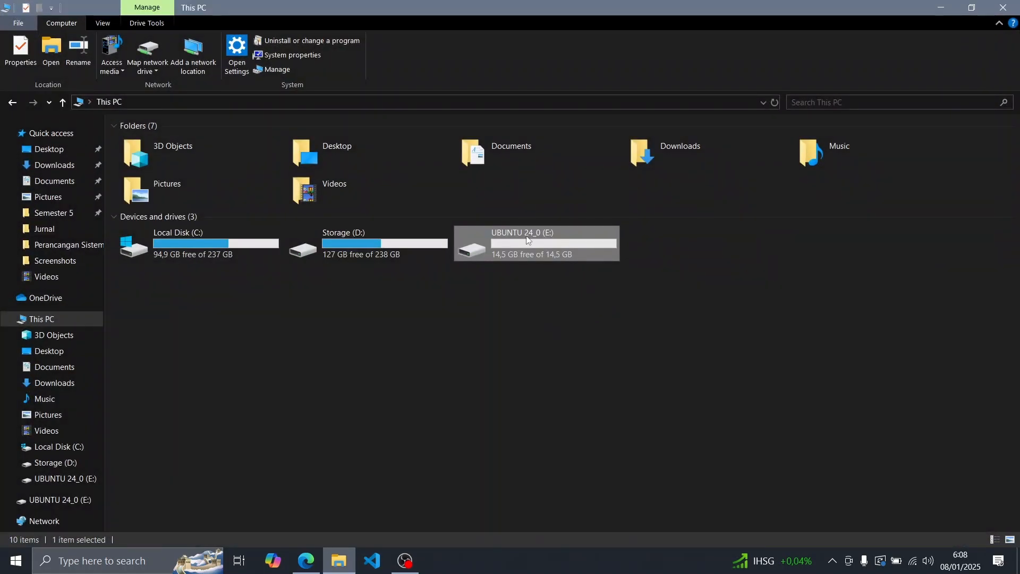
pyautogui.click(576, 391)
pyautogui.click(535, 259)
pyautogui.click(230, 237)
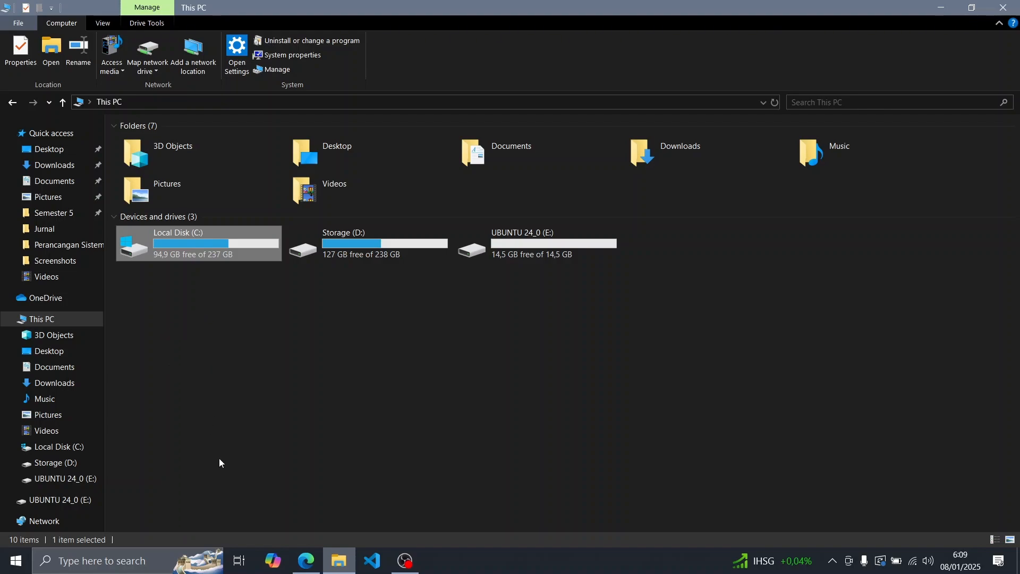
# Switch to the browser and review the Ubuntu download page and the Rufus download page
pyautogui.click(306, 561)
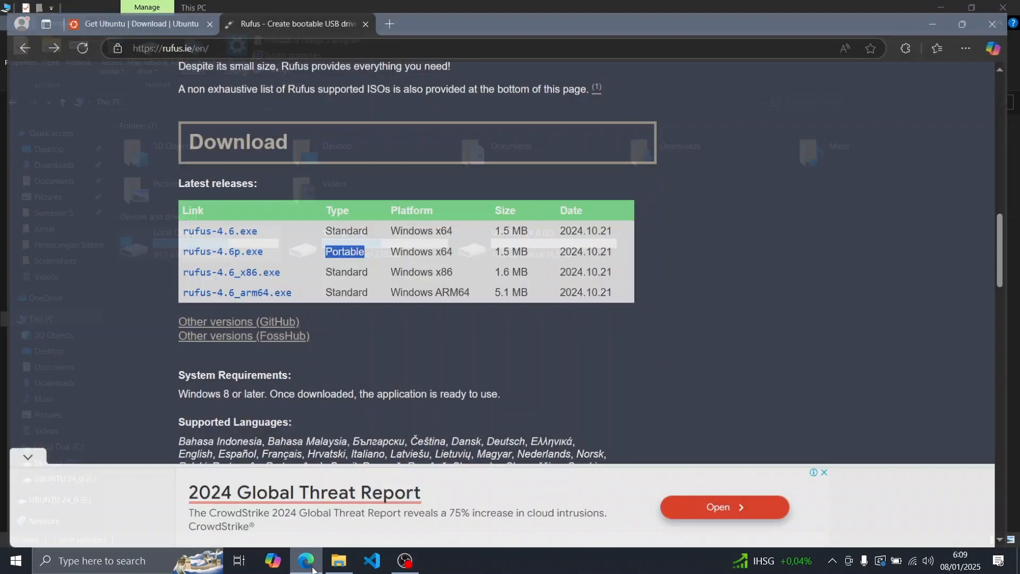
pyautogui.click(152, 10)
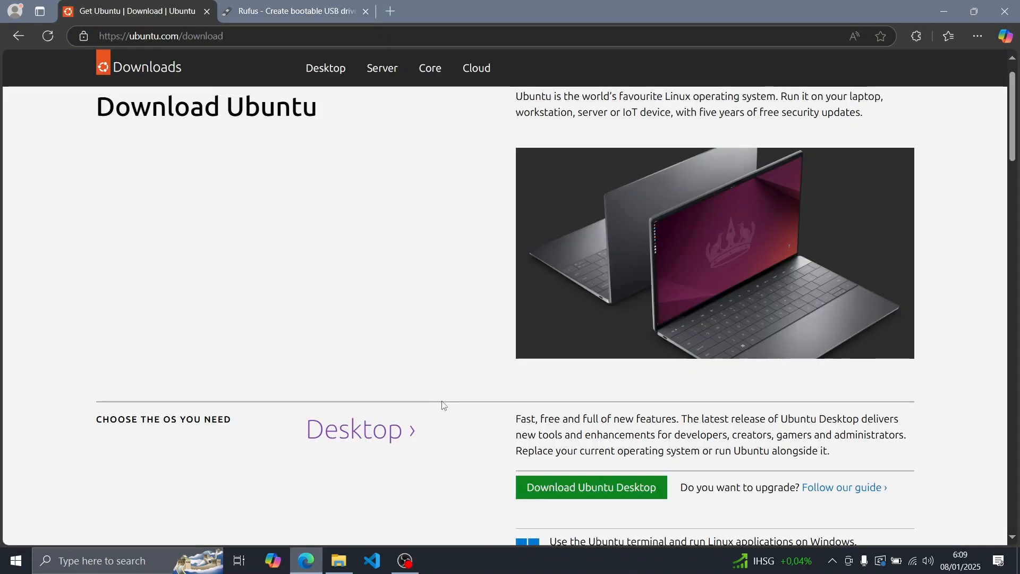
pyautogui.scroll(-2, 463, 420)
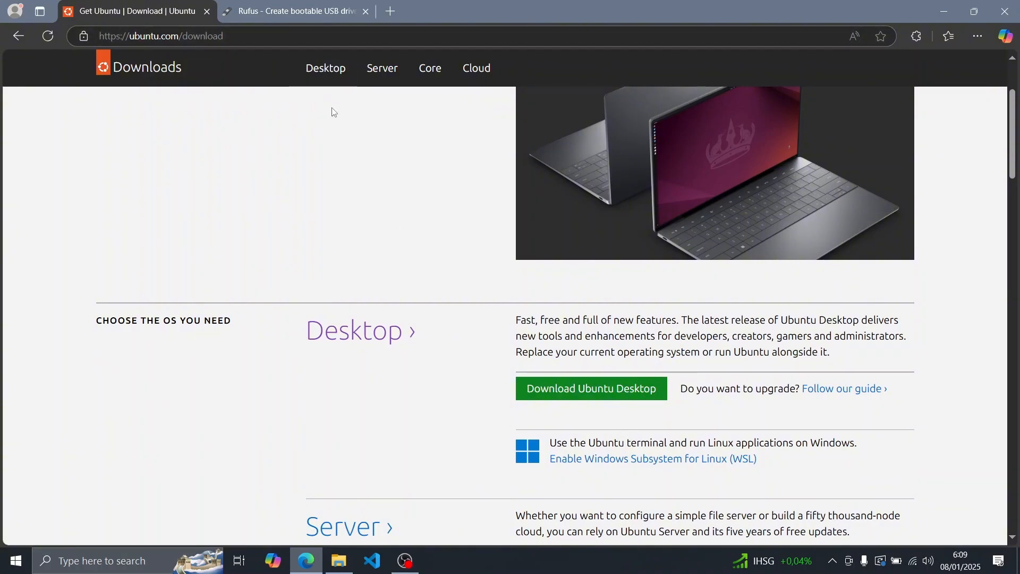
pyautogui.click(271, 10)
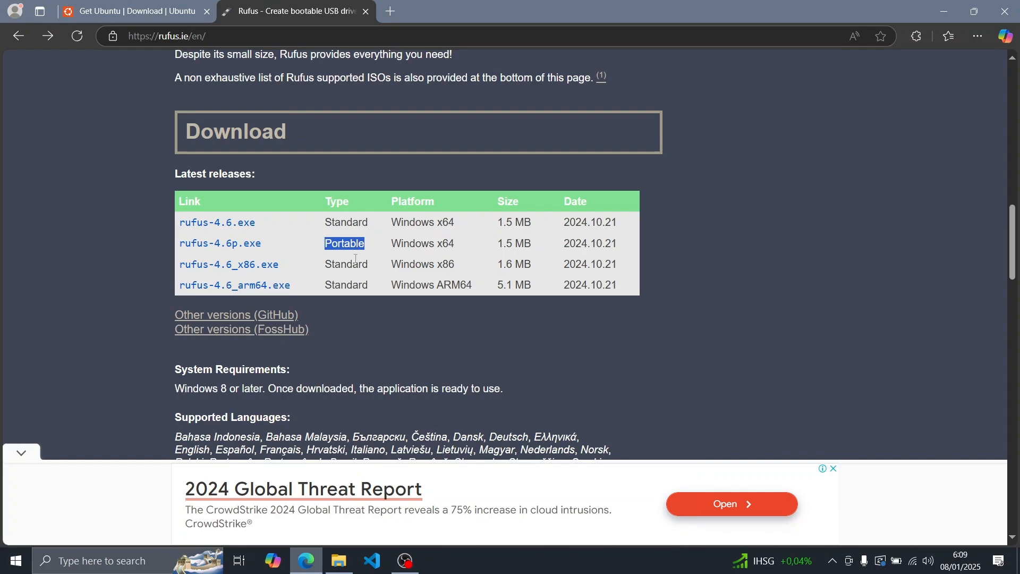
# Switch to File Explorer and launch rufus-4.6.exe from the Dual Boot folder on Storage (D:)
pyautogui.click(351, 563)
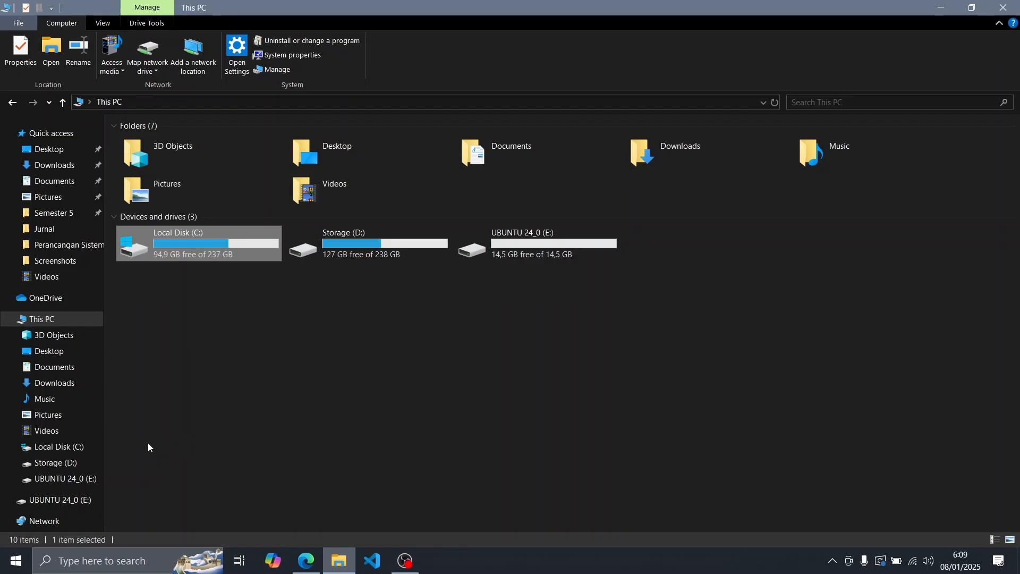
pyautogui.click(63, 462)
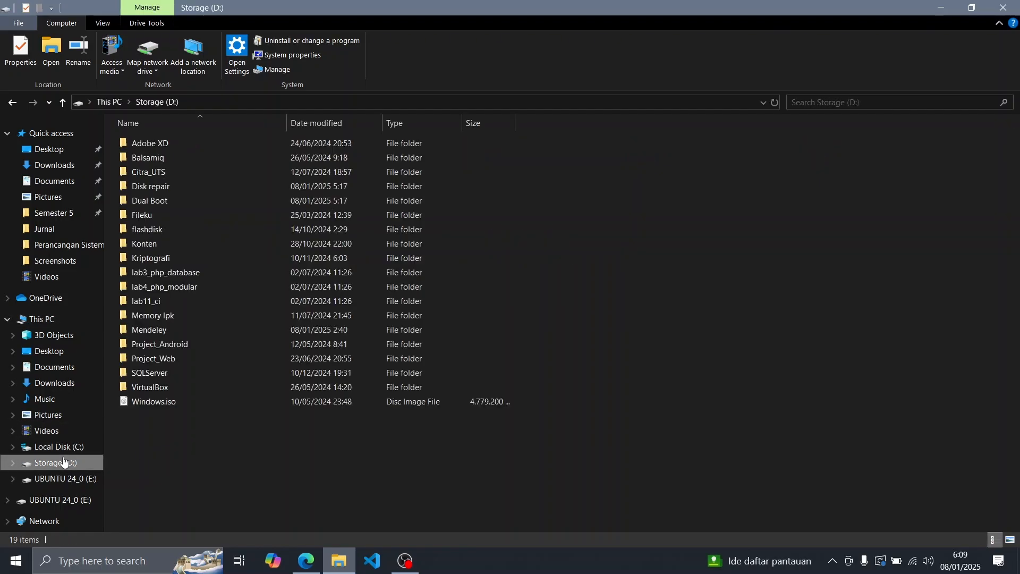
pyautogui.doubleClick(192, 201)
pyautogui.doubleClick(222, 145)
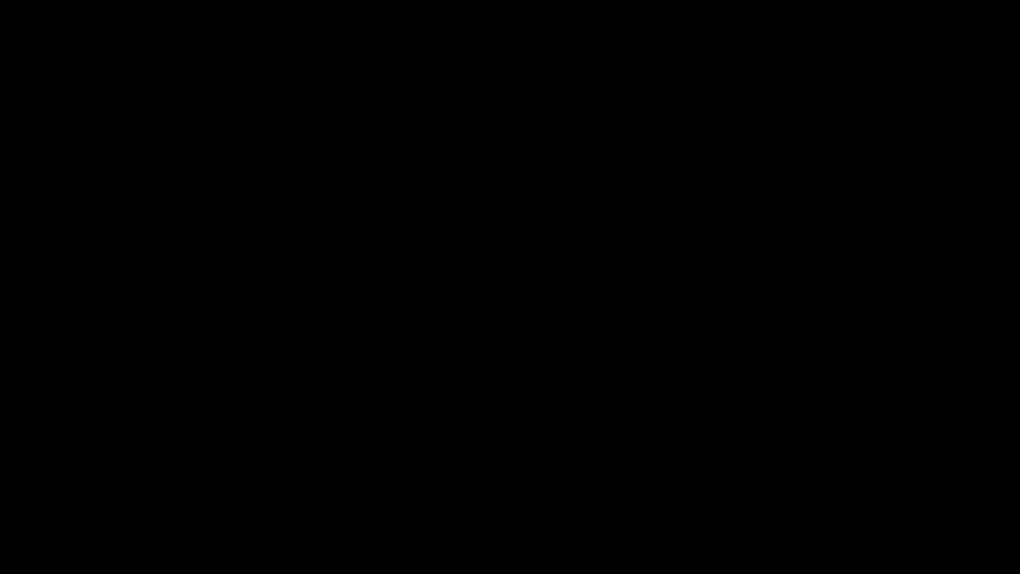
pyautogui.click(467, 369)
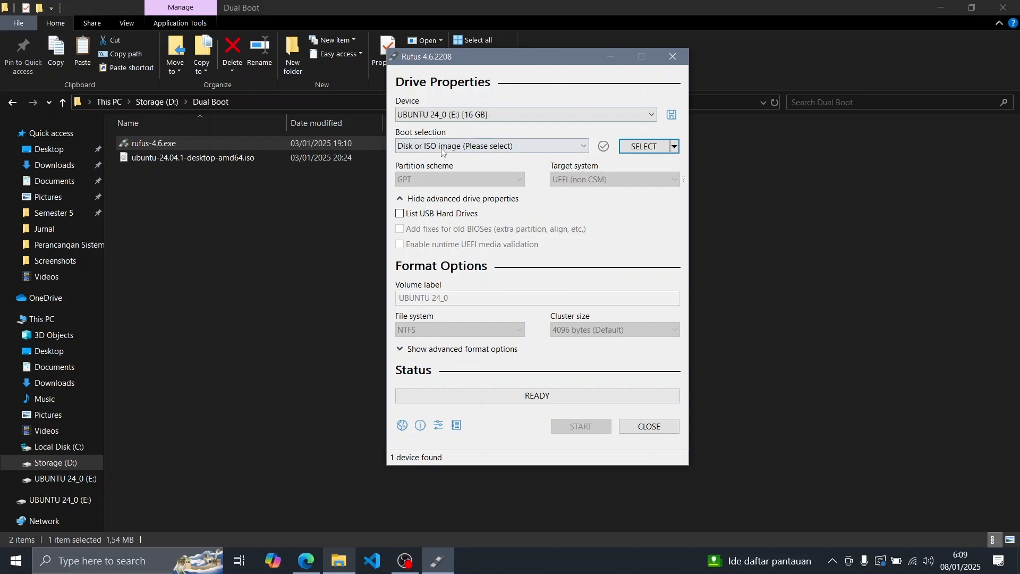
# Choose UBUNTU 24_0 (E:) as the target device and load ubuntu-24.04.1-desktop-amd64.iso as the boot image
pyautogui.click(584, 114)
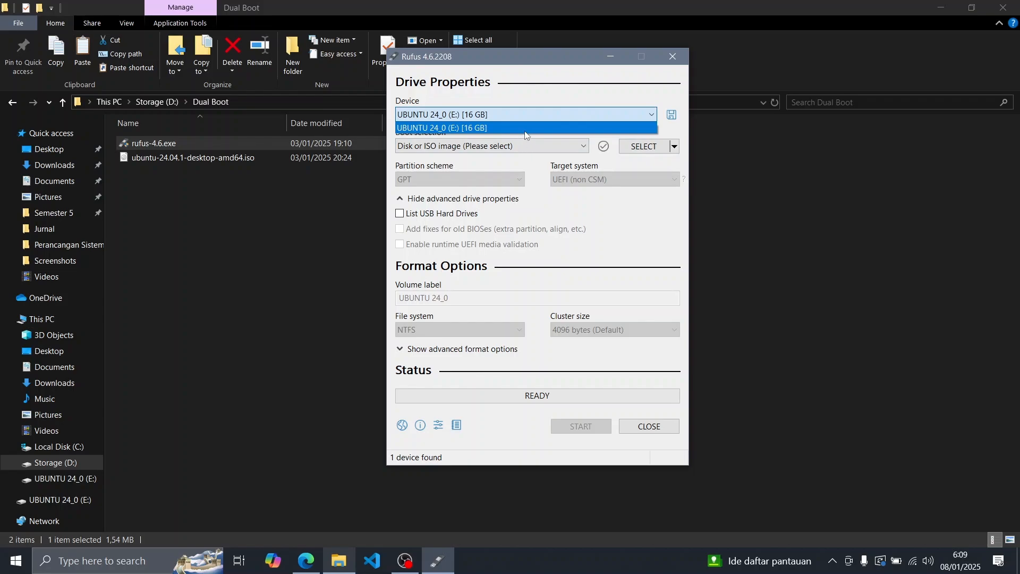
pyautogui.click(526, 128)
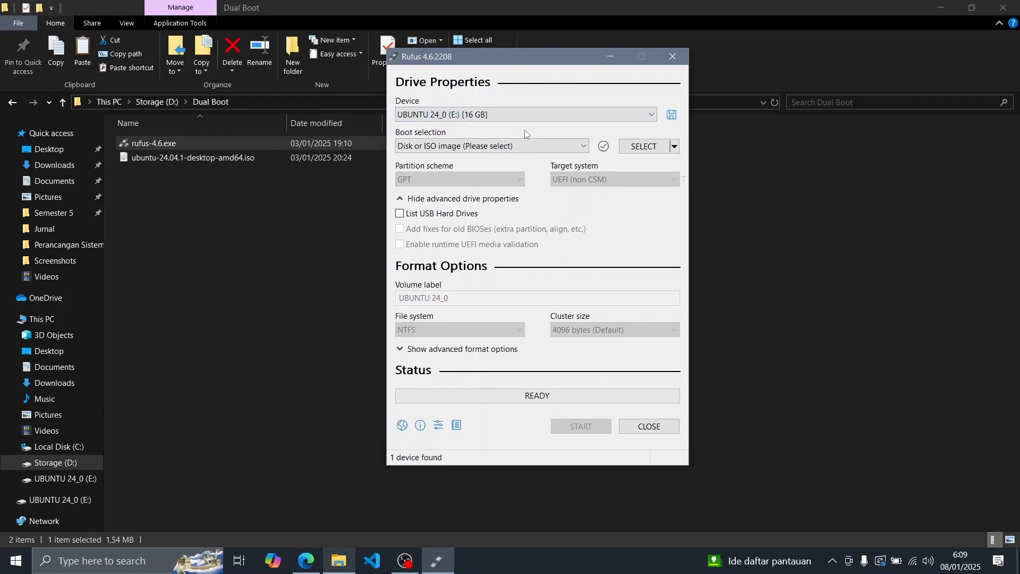
pyautogui.click(640, 145)
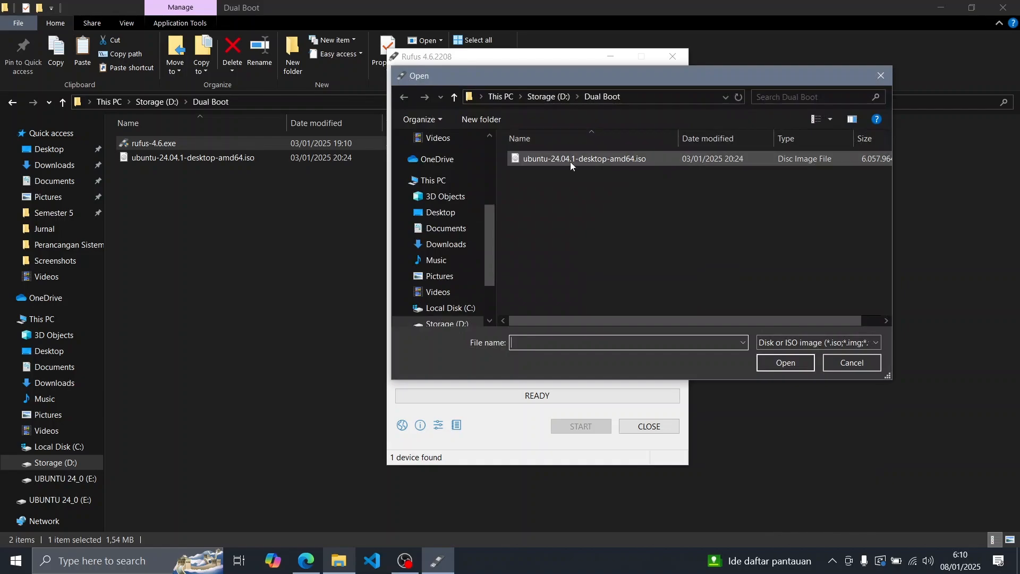
pyautogui.click(570, 160)
pyautogui.click(775, 363)
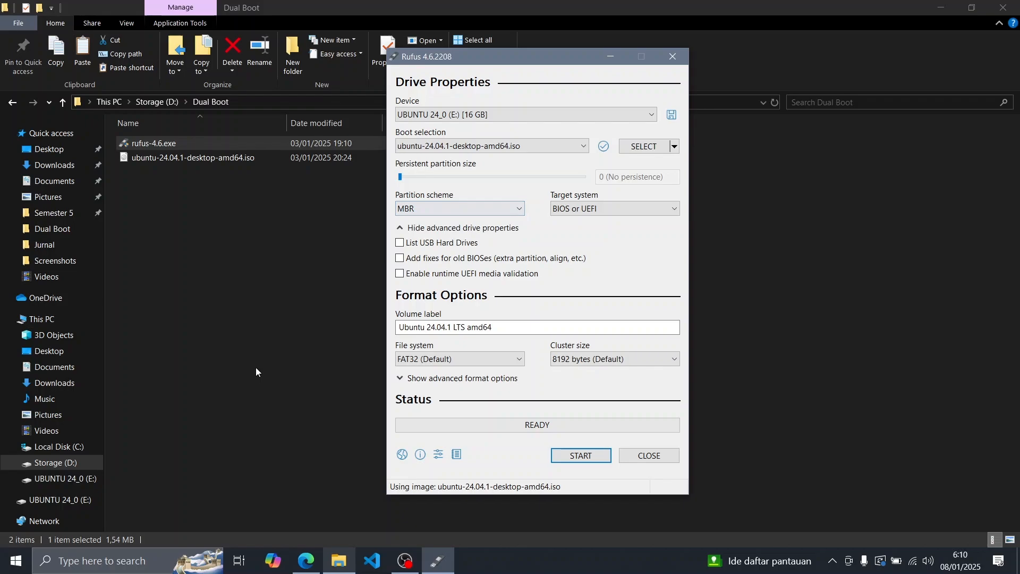
# Open Disk Management in Computer Management and check the partition style of Disk 1 in its volume properties
pyautogui.rightClick(74, 318)
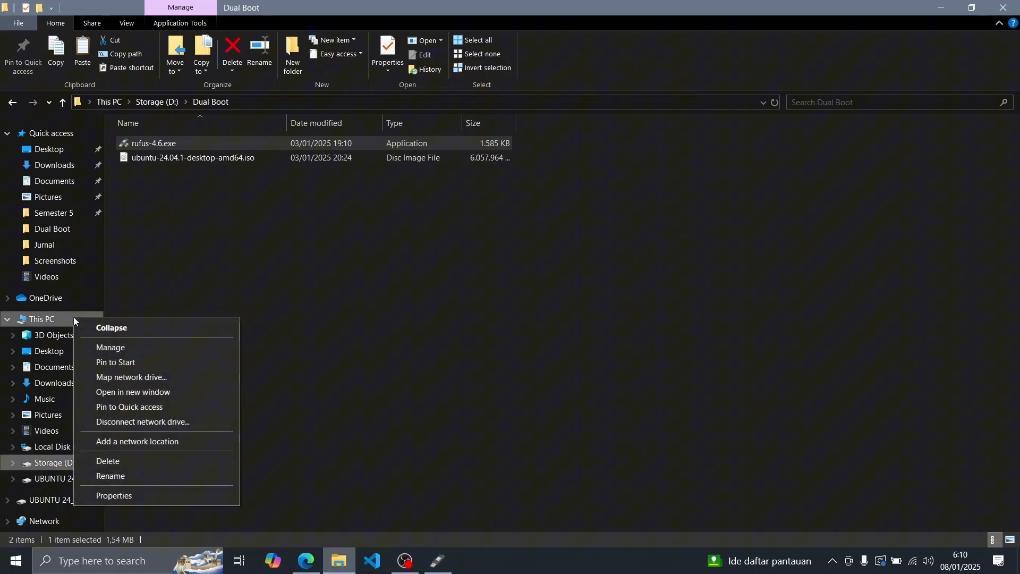
pyautogui.click(161, 352)
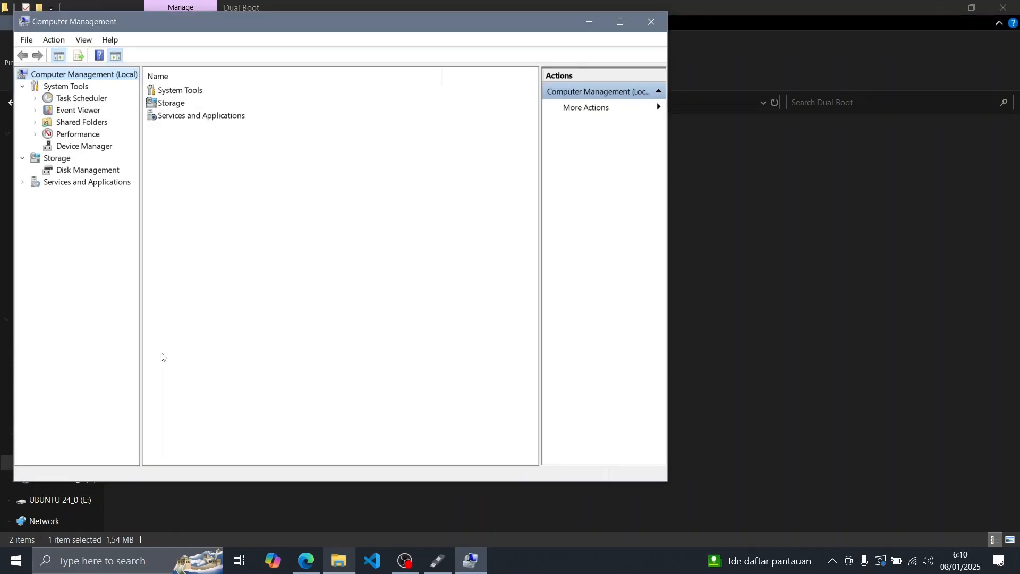
pyautogui.click(100, 172)
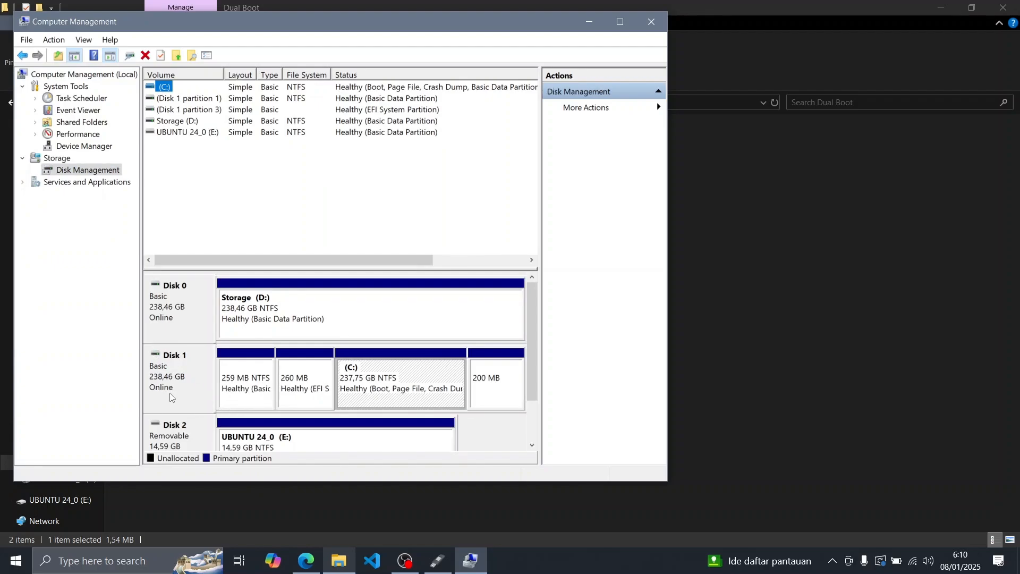
pyautogui.click(170, 397)
pyautogui.rightClick(170, 398)
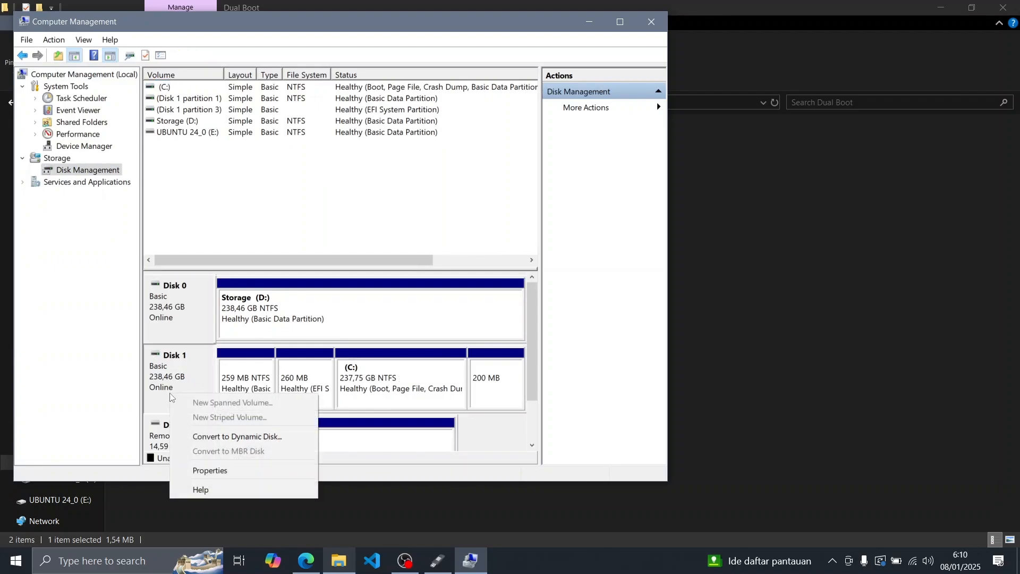
pyautogui.click(213, 477)
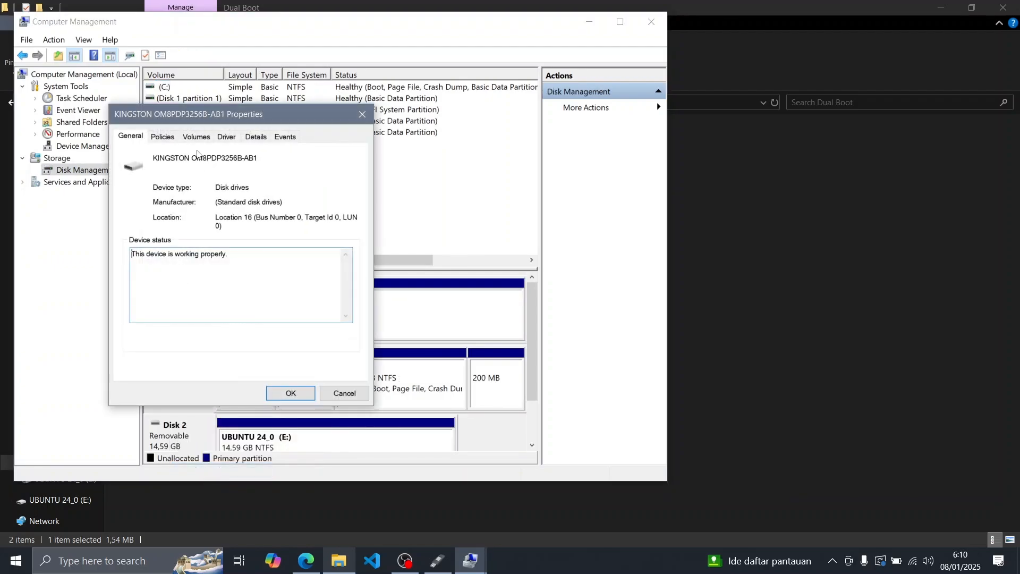
pyautogui.click(196, 137)
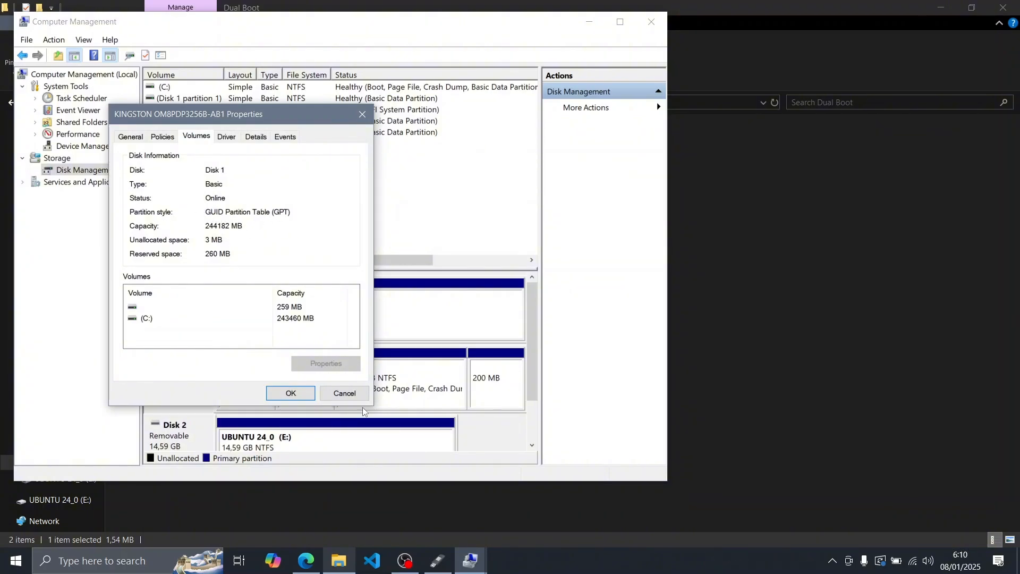
pyautogui.click(342, 393)
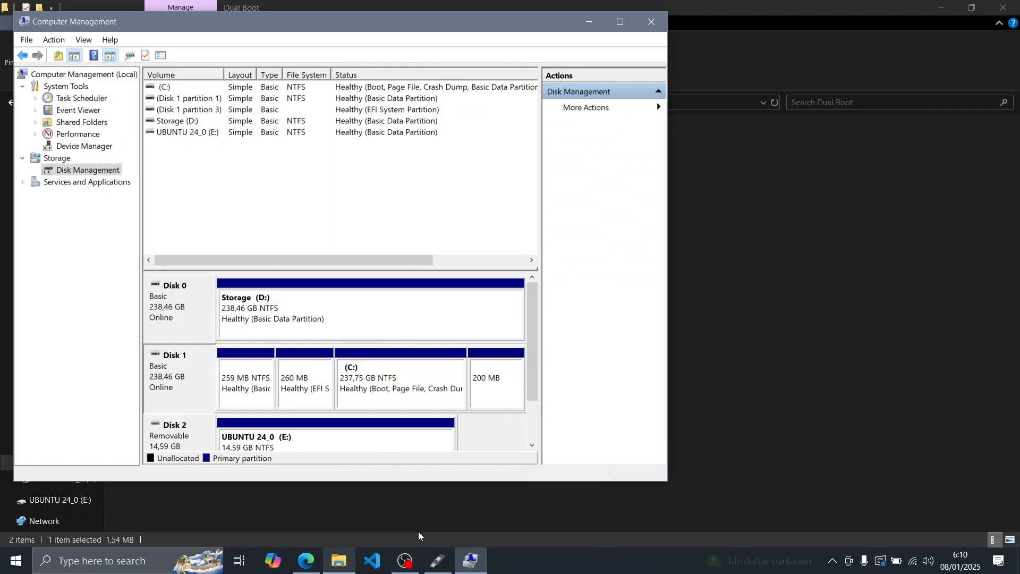
# Switch back to Rufus and set the partition scheme to GPT and the file system to NTFS
pyautogui.click(434, 561)
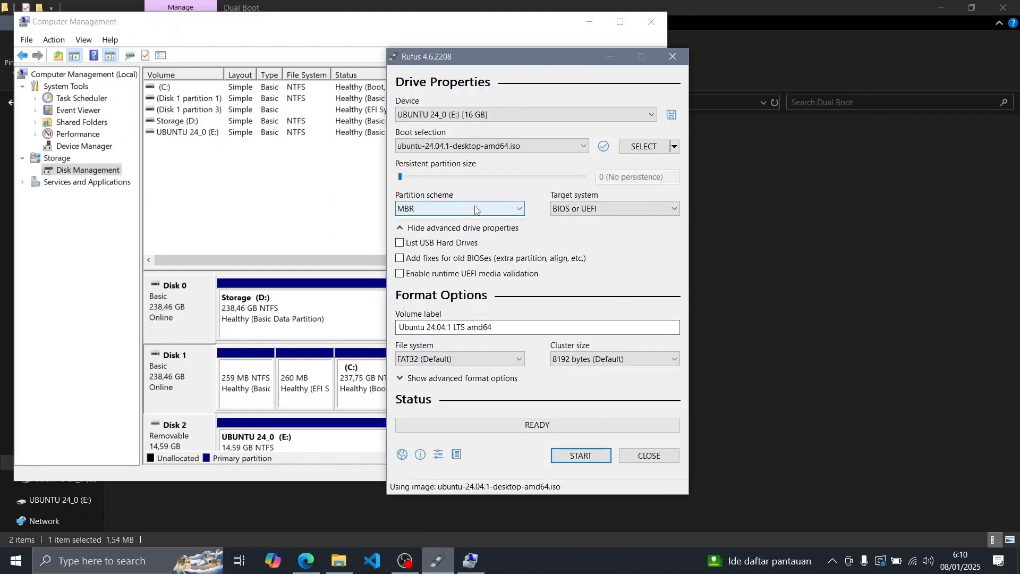
pyautogui.click(425, 209)
pyautogui.click(415, 234)
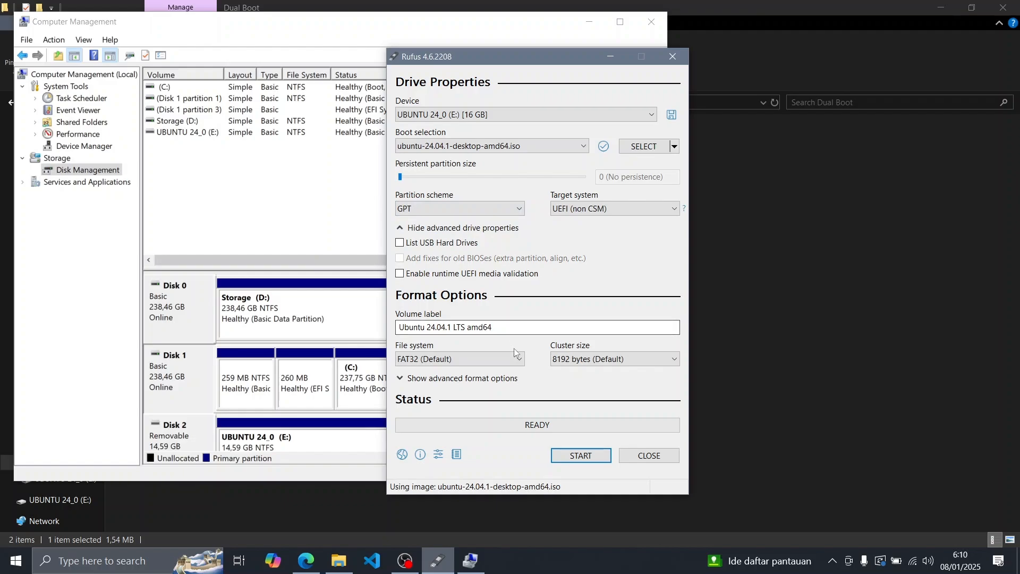
pyautogui.click(485, 361)
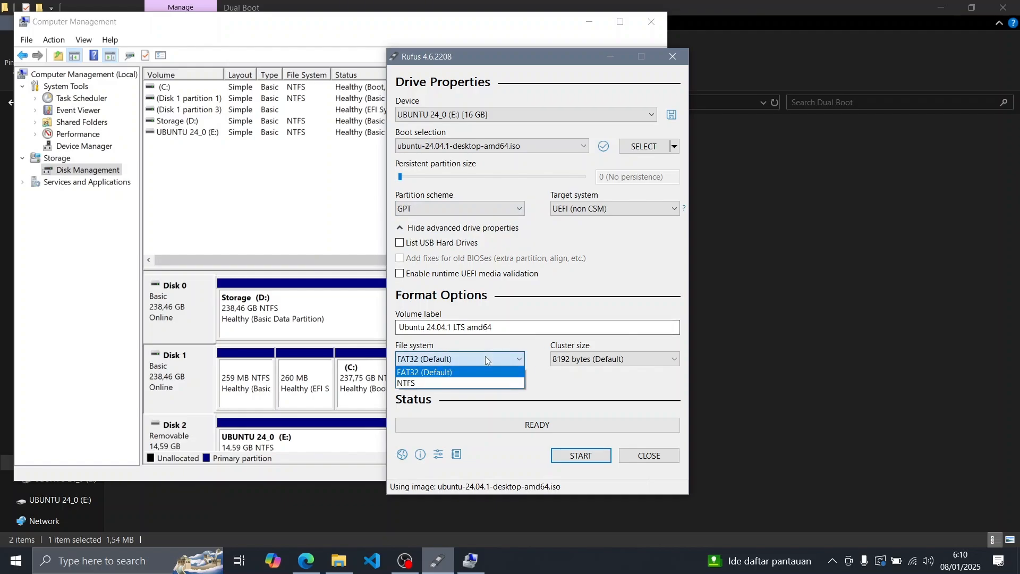
pyautogui.click(434, 383)
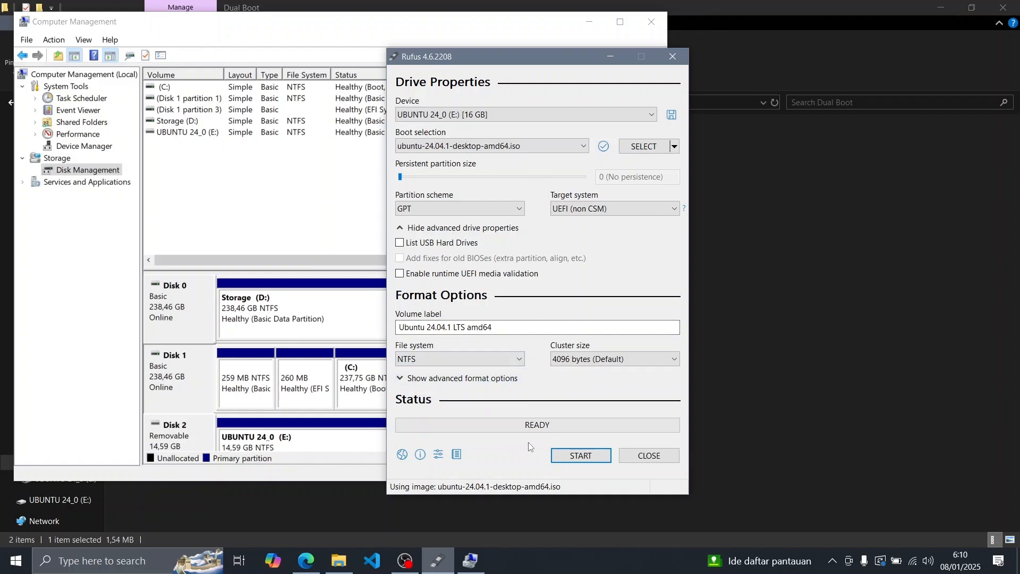
# Start writing the Ubuntu image to the USB drive in ISO Image mode and accept the prompts
pyautogui.click(575, 455)
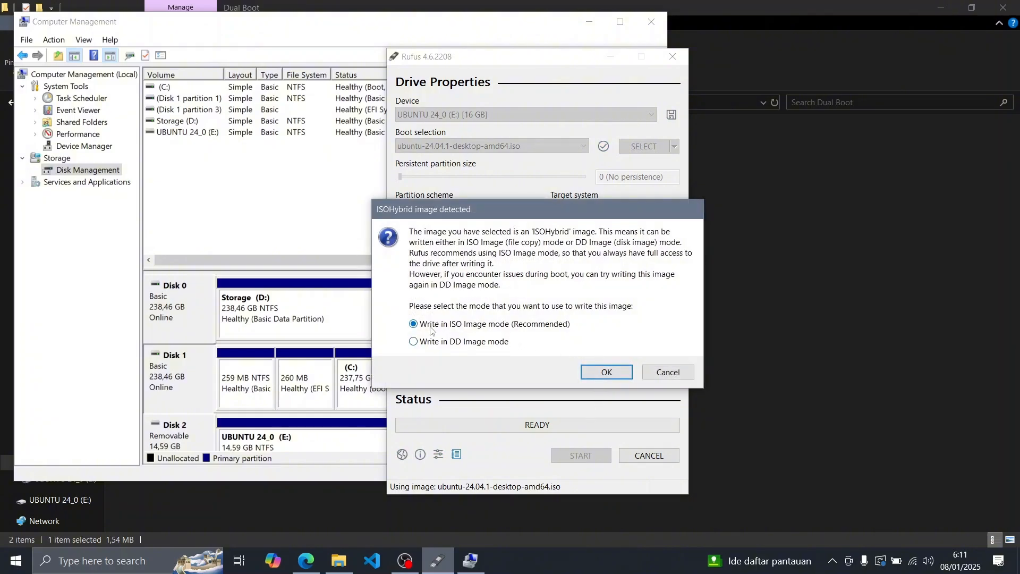
pyautogui.click(605, 370)
pyautogui.click(579, 335)
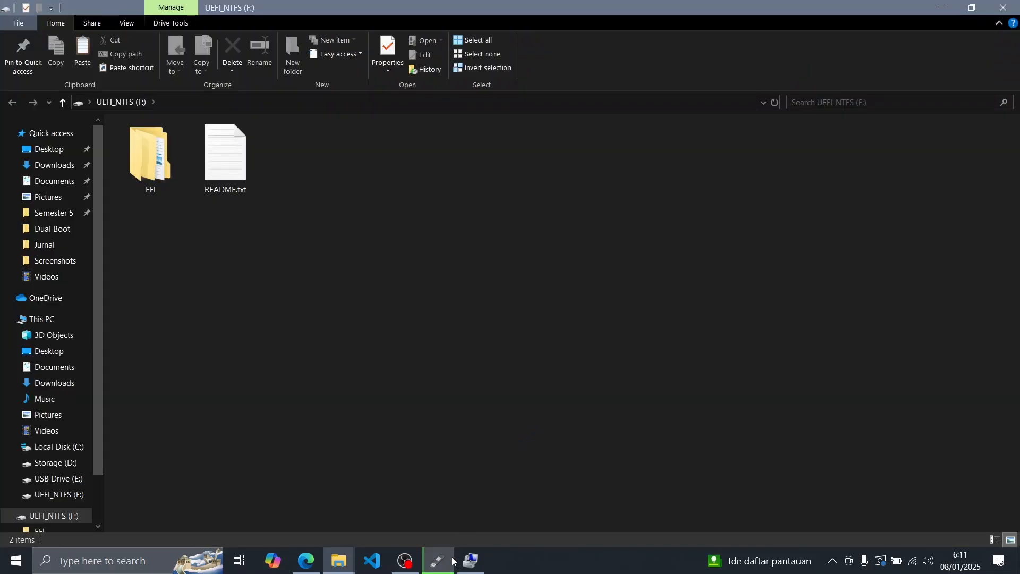
# Return to Rufus and check the status of writing the image to the USB drive
pyautogui.click(442, 568)
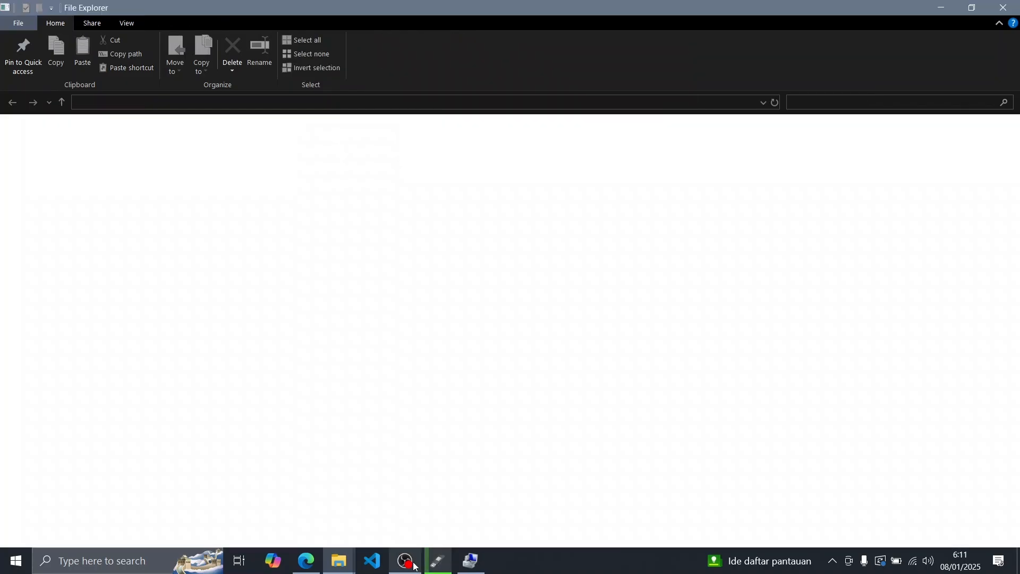
pyautogui.moveTo(414, 566)
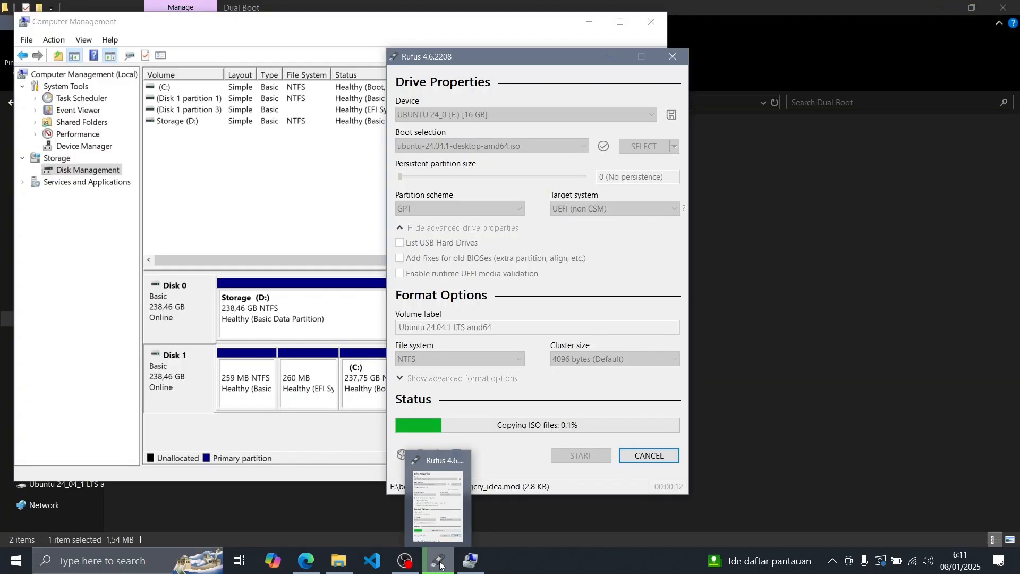
pyautogui.click(409, 565)
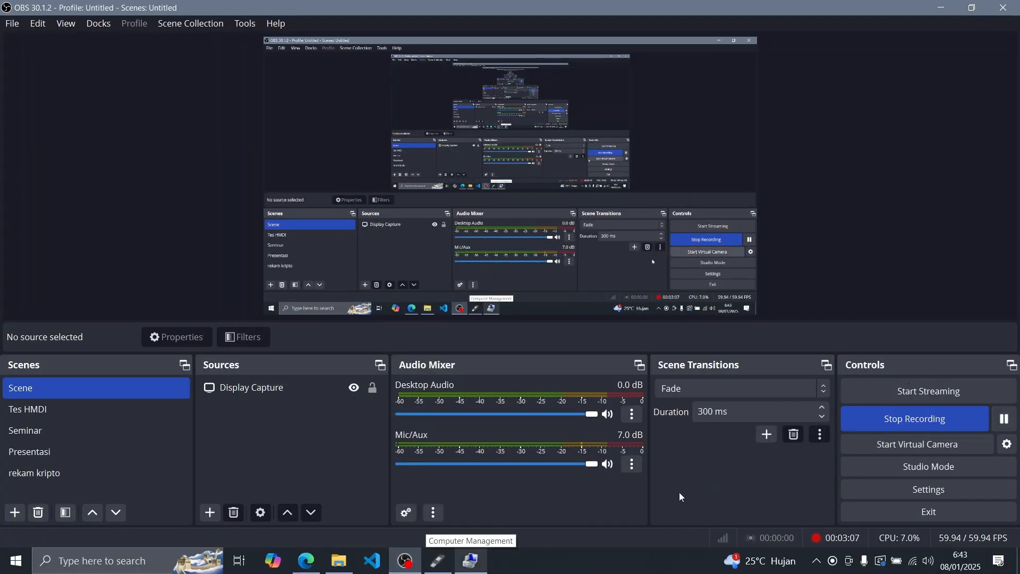
pyautogui.click(439, 560)
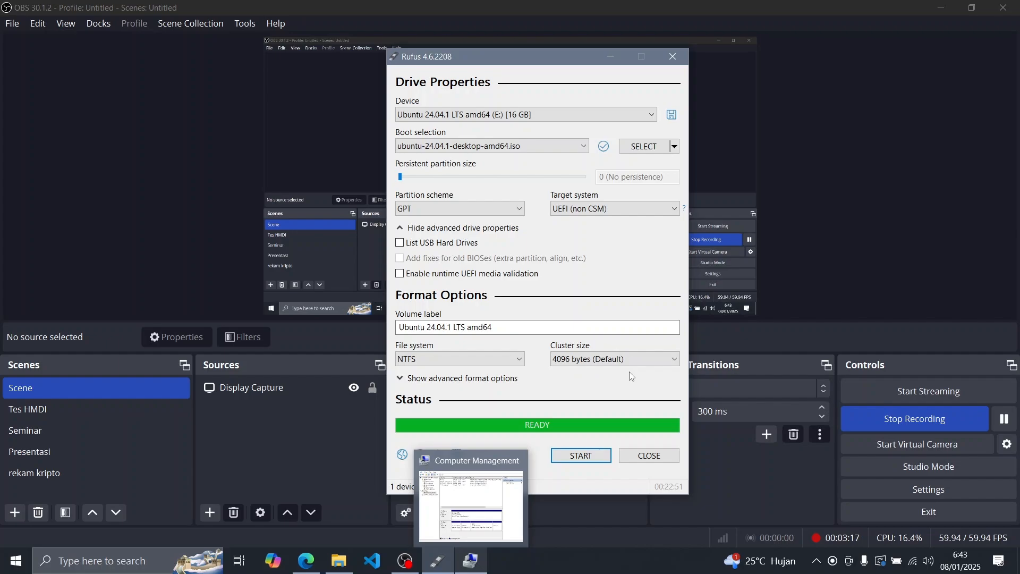
# Switch to Computer Management and examine the actions available for the C: volume on Disk 1, leaving the volume untouched
pyautogui.click(471, 504)
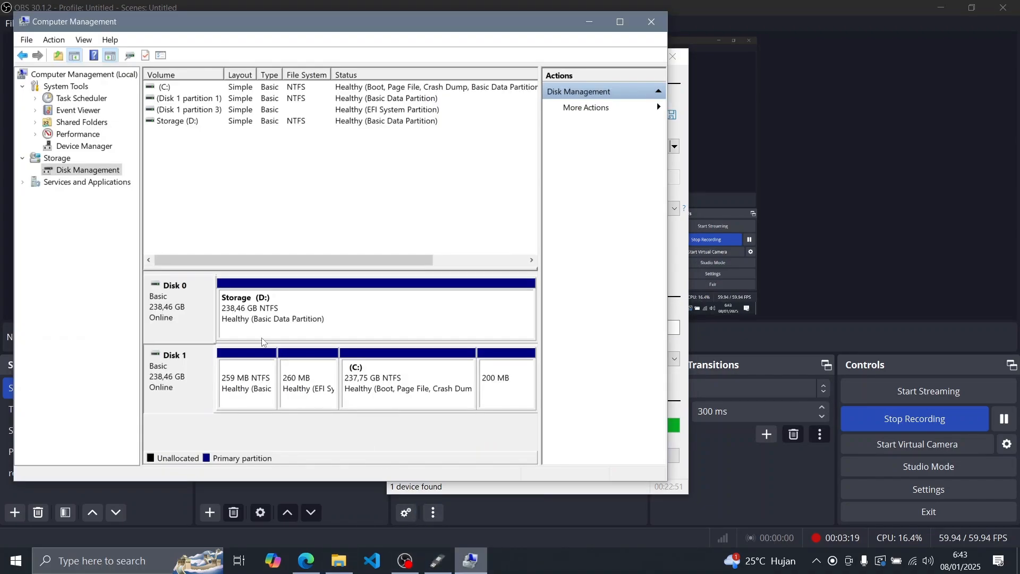
pyautogui.click(380, 398)
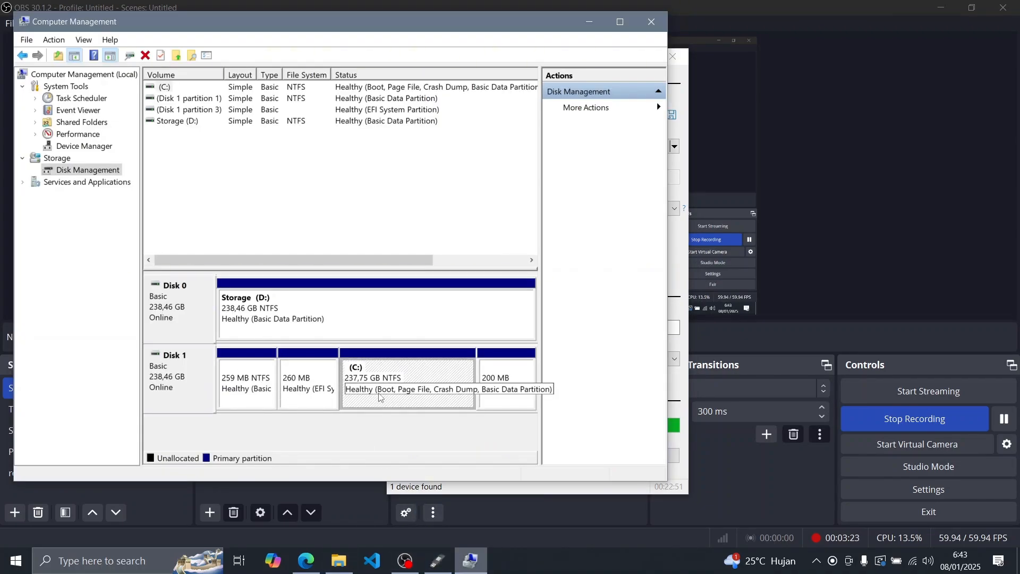
pyautogui.rightClick(405, 373)
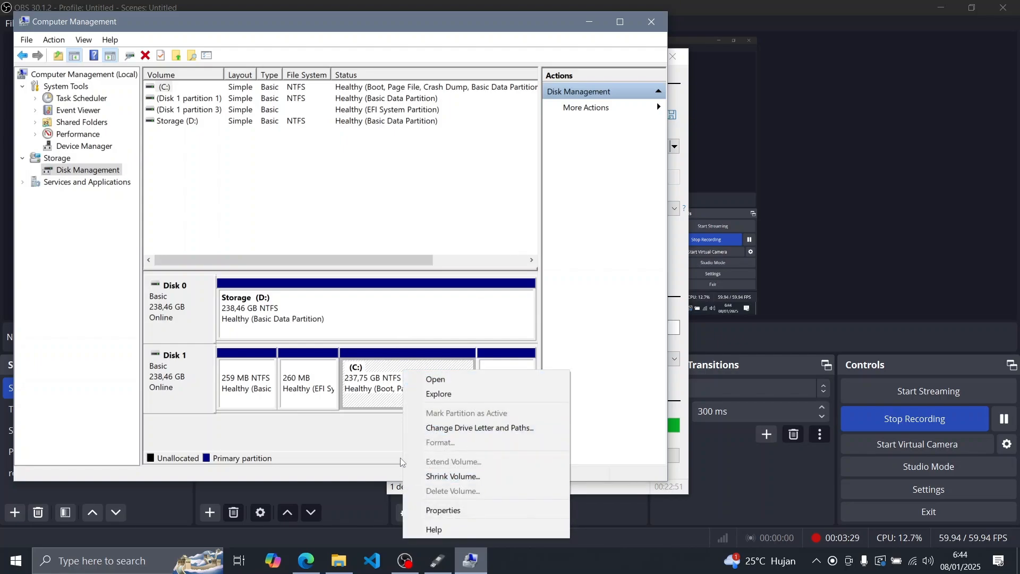
pyautogui.click(348, 444)
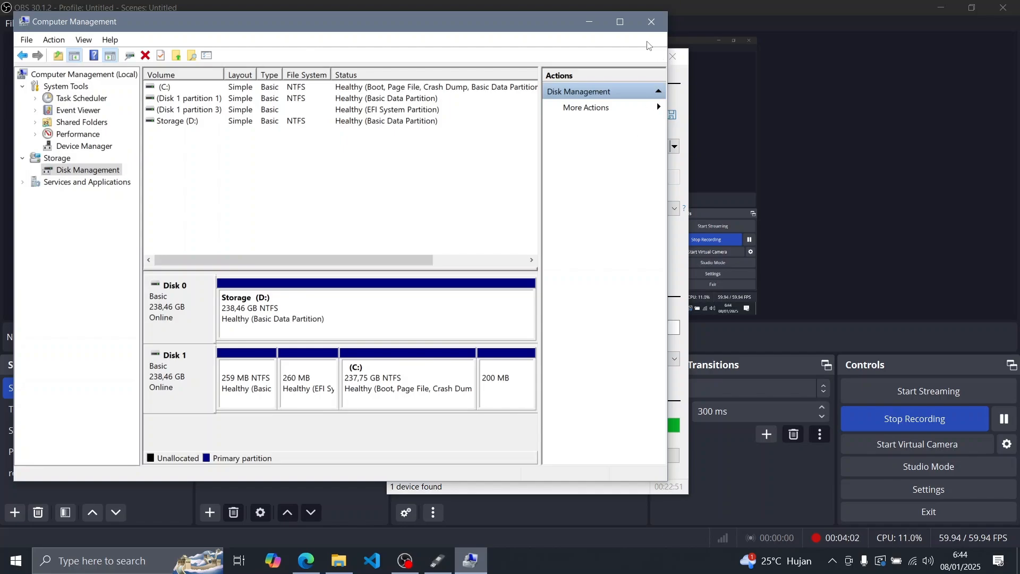
# Close Computer Management and Rufus, and stop the running OBS recording
pyautogui.click(651, 21)
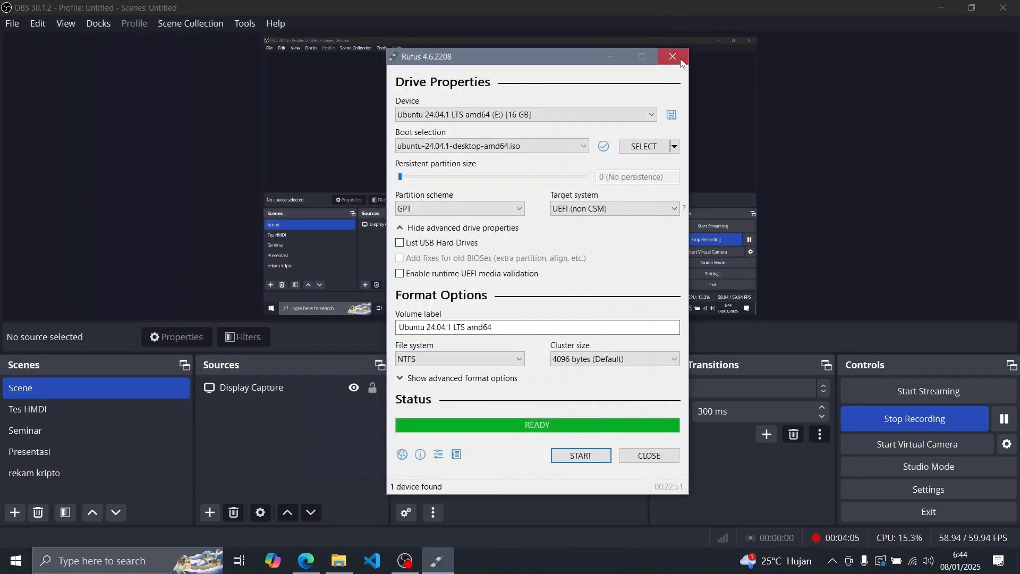
pyautogui.click(681, 62)
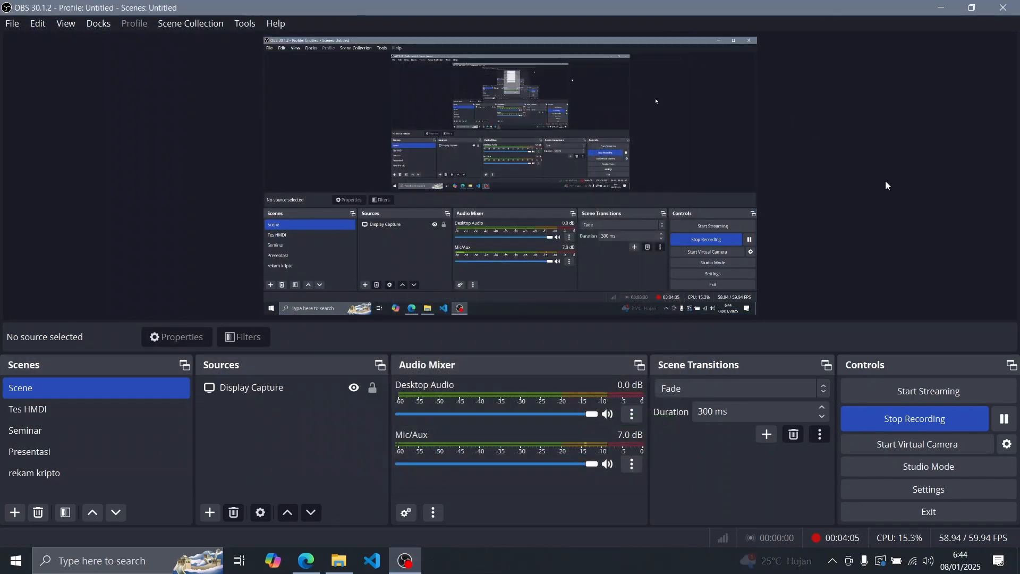
pyautogui.click(946, 420)
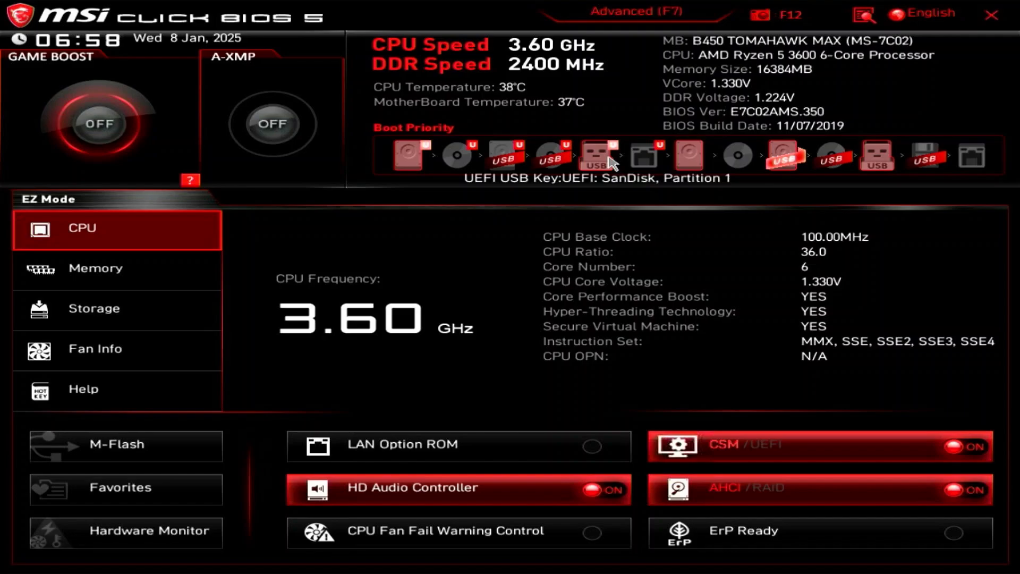
# Move the SanDisk UEFI USB key to first place in the BIOS boot priority, save the configuration and exit
pyautogui.moveTo(612, 162); pyautogui.dragTo(424, 163)
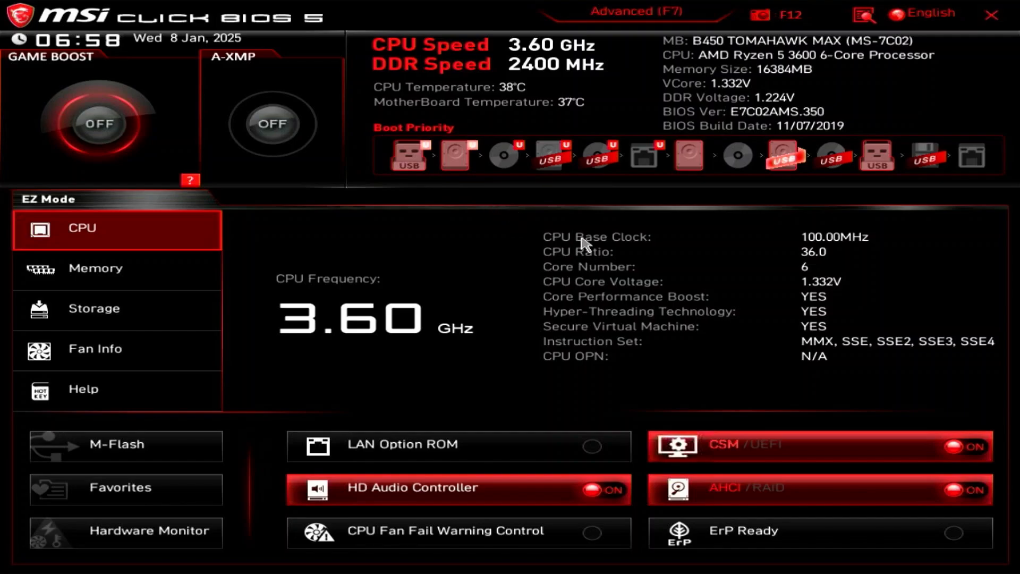
pyautogui.press('F7')
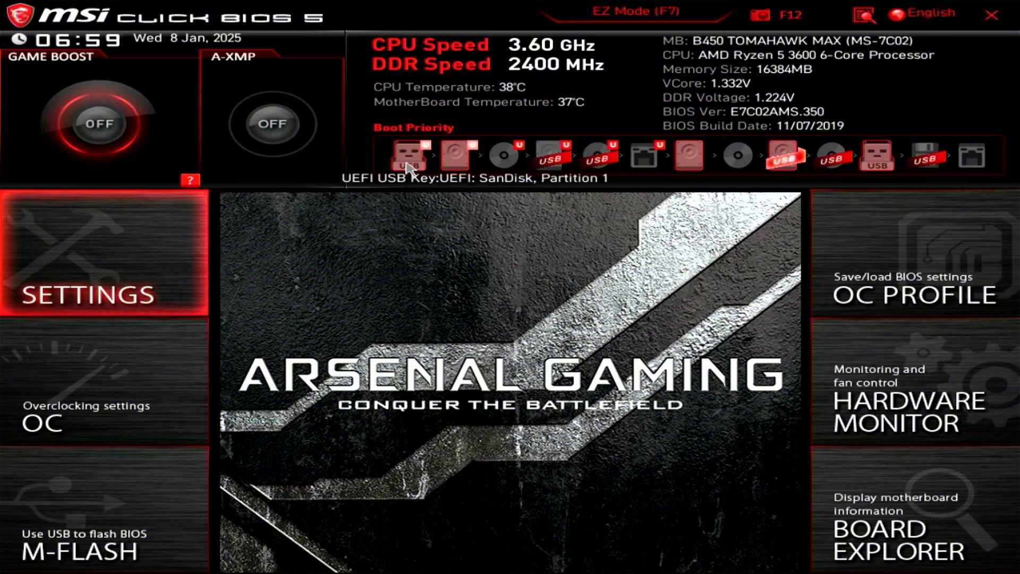
pyautogui.press('F7')
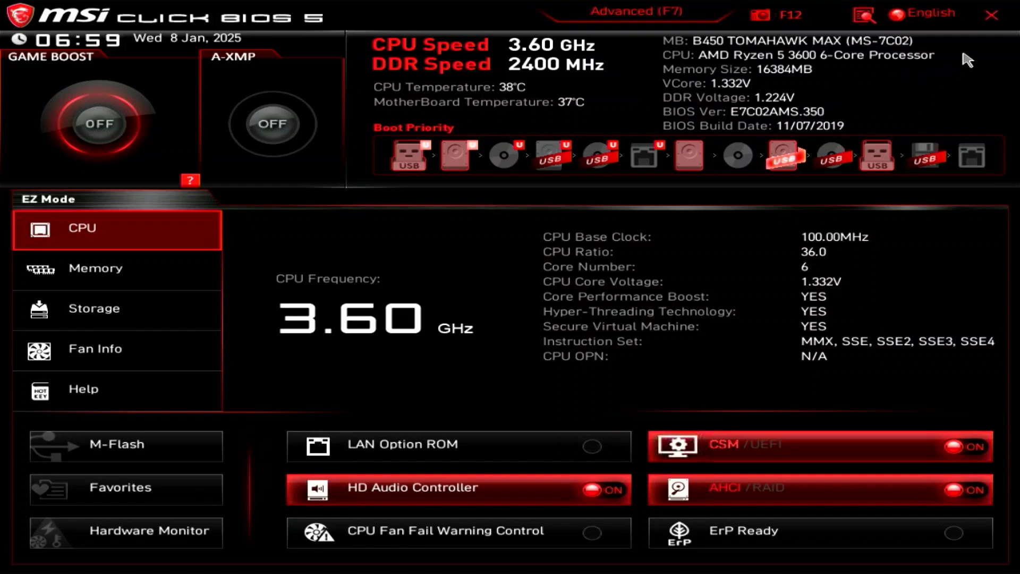
pyautogui.click(992, 15)
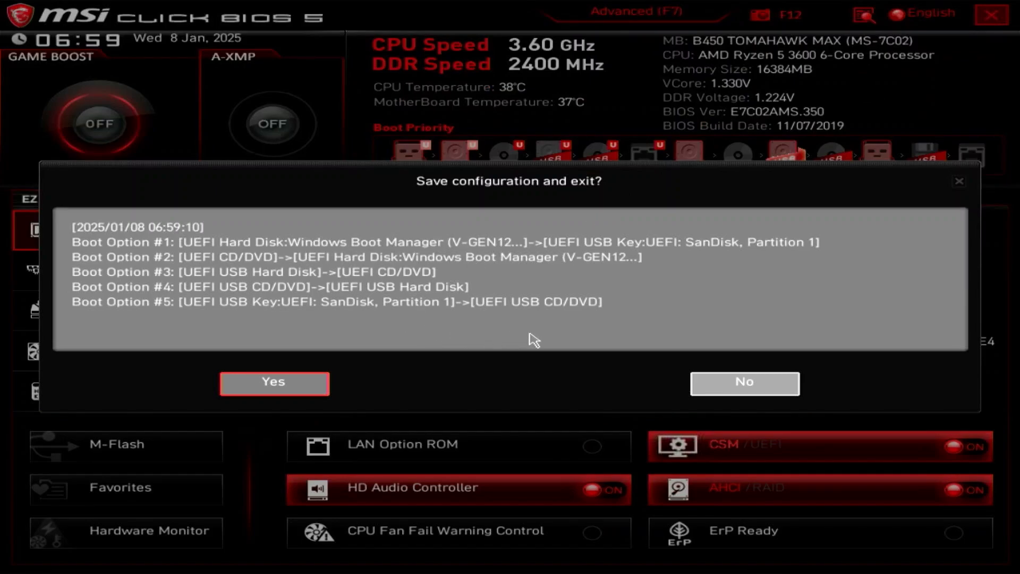
pyautogui.click(320, 375)
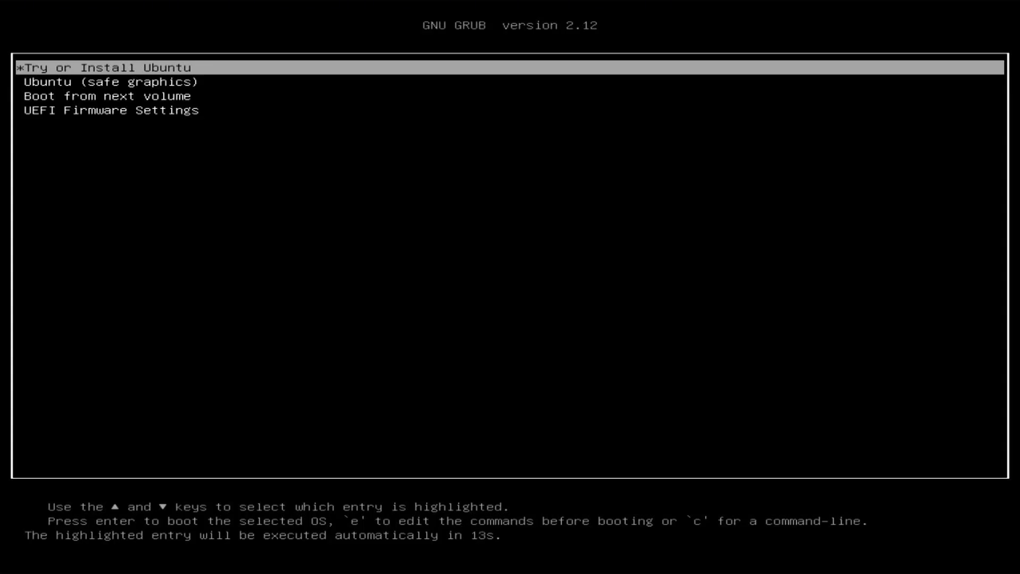
# Boot the Try or Install Ubuntu entry and proceed with English, default accessibility settings and the English (US) keyboard layout
pyautogui.press('Return')
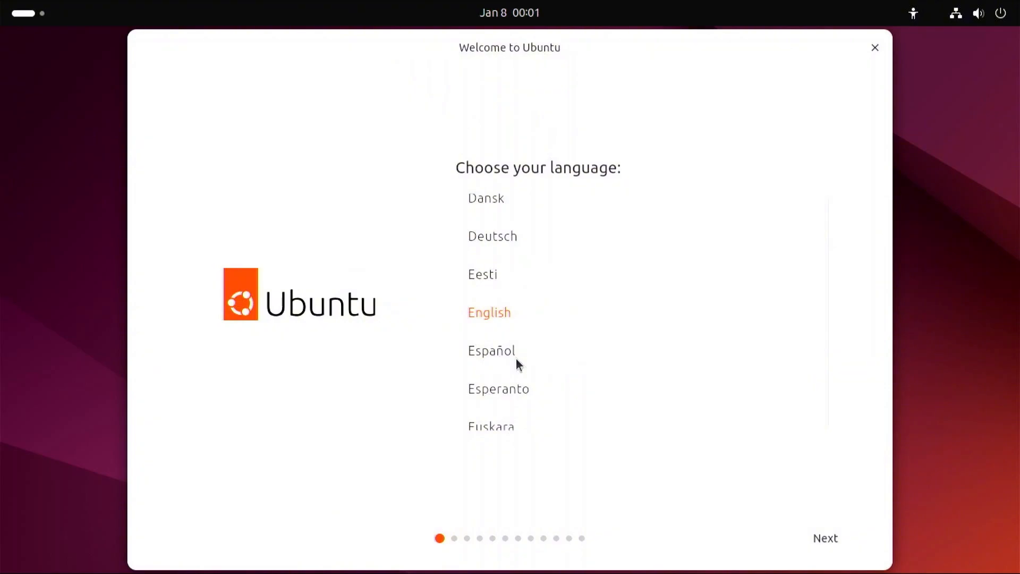
pyautogui.click(835, 539)
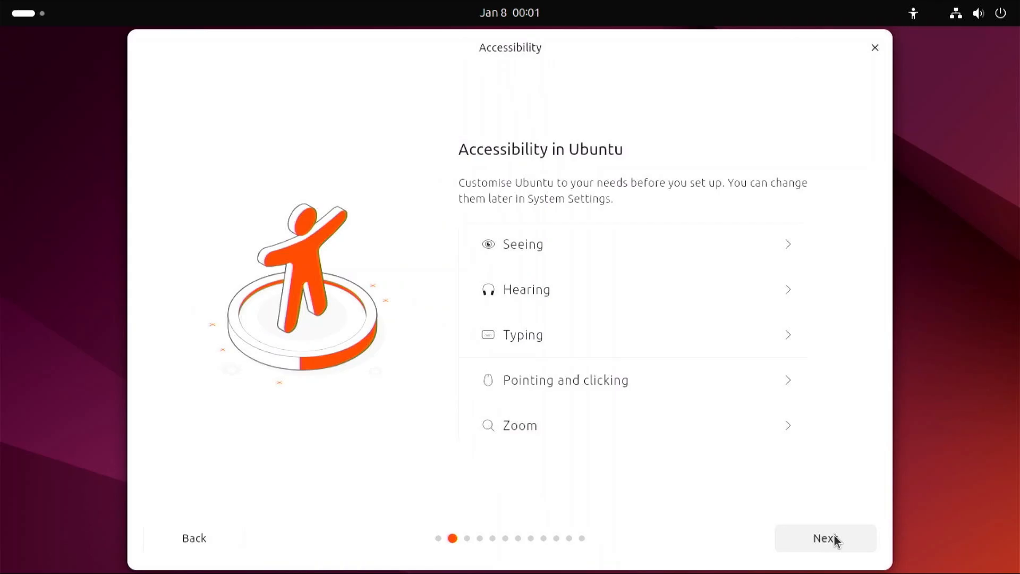
pyautogui.click(847, 543)
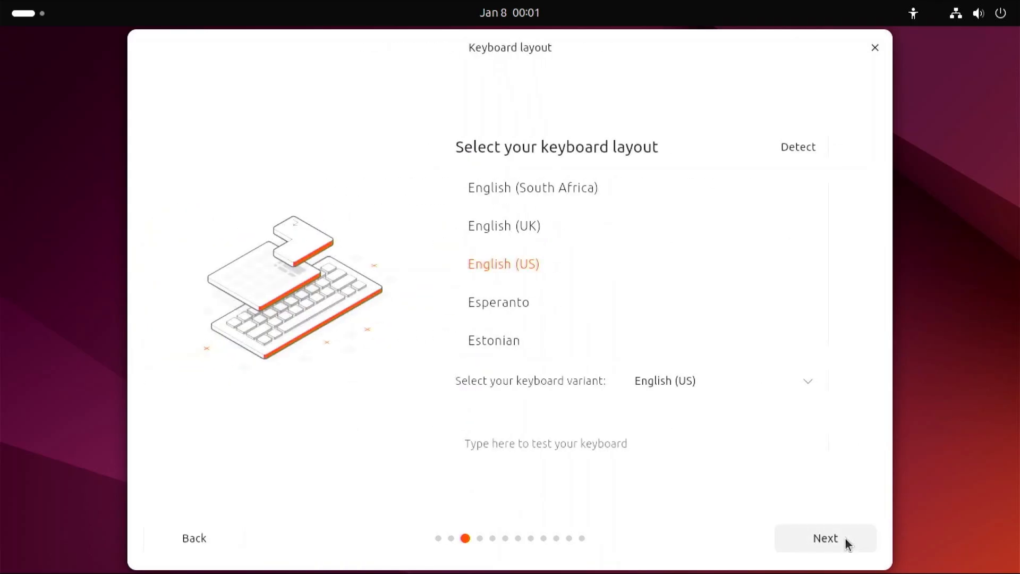
pyautogui.click(845, 537)
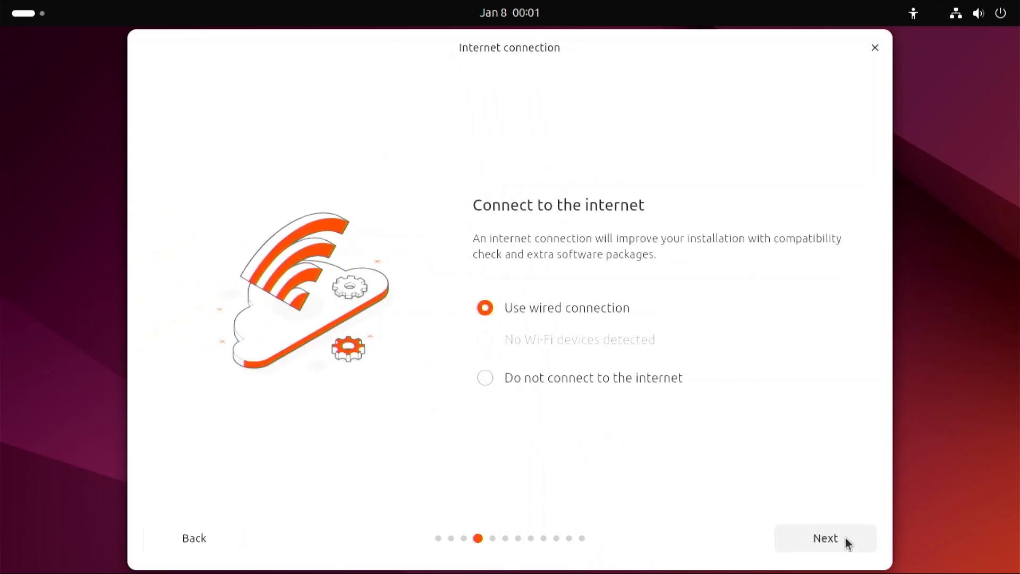
# Choose not to connect to the internet and proceed with an interactive installation of Ubuntu
pyautogui.click(568, 388)
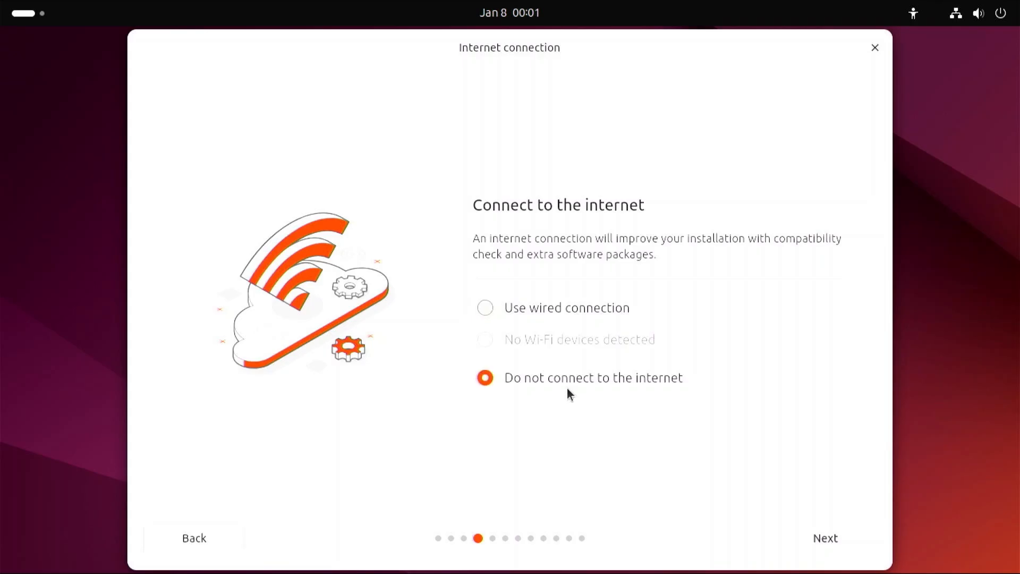
pyautogui.click(843, 543)
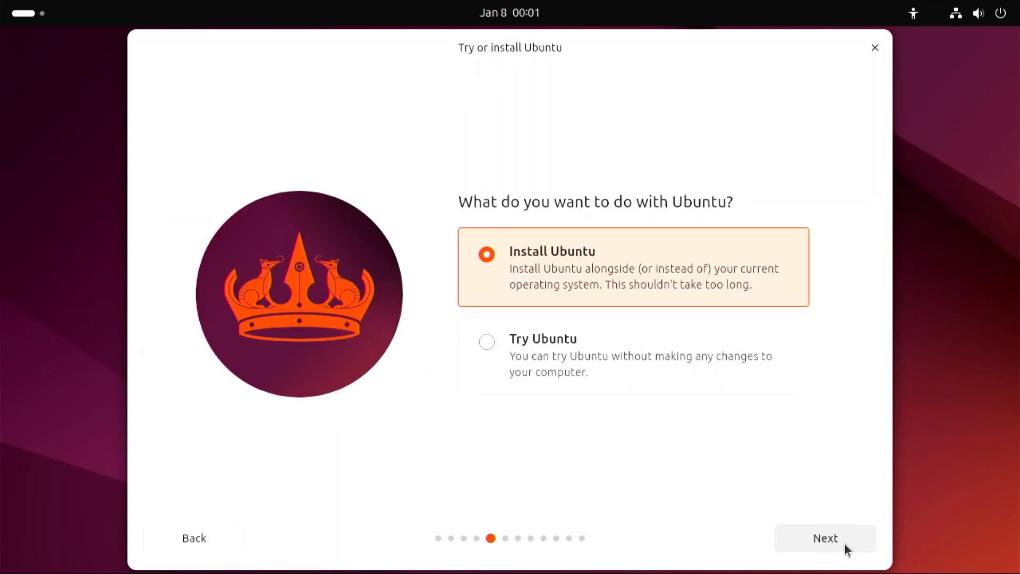
pyautogui.click(826, 539)
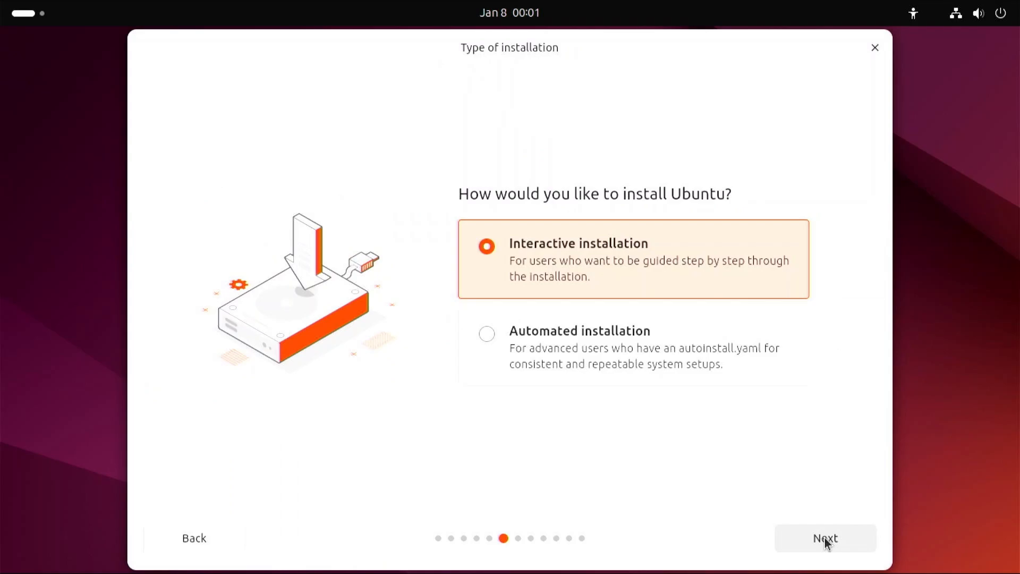
pyautogui.click(831, 545)
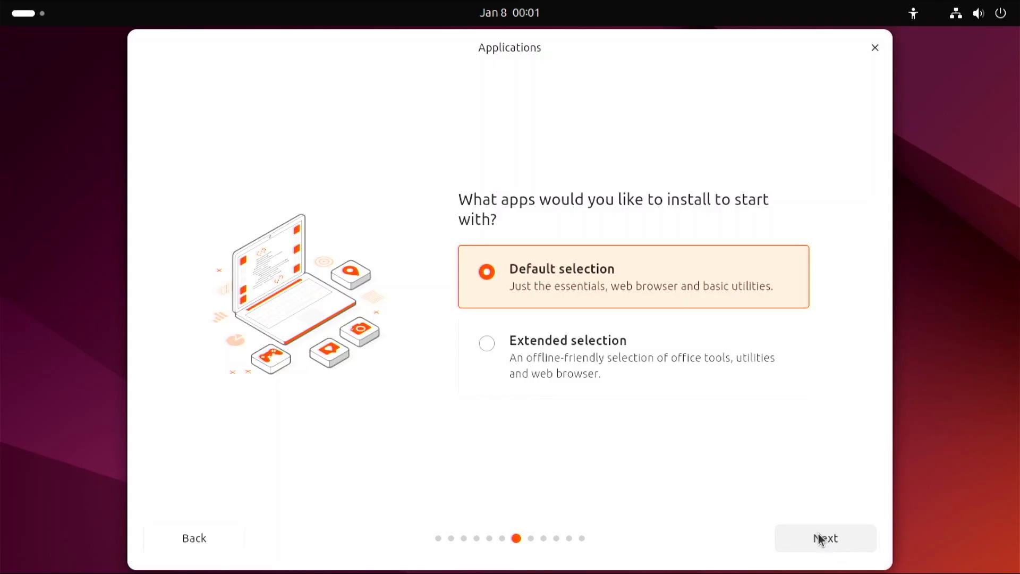
# Choose the extended app selection and enable third-party graphics and Wi-Fi software and support for additional media formats
pyautogui.click(562, 355)
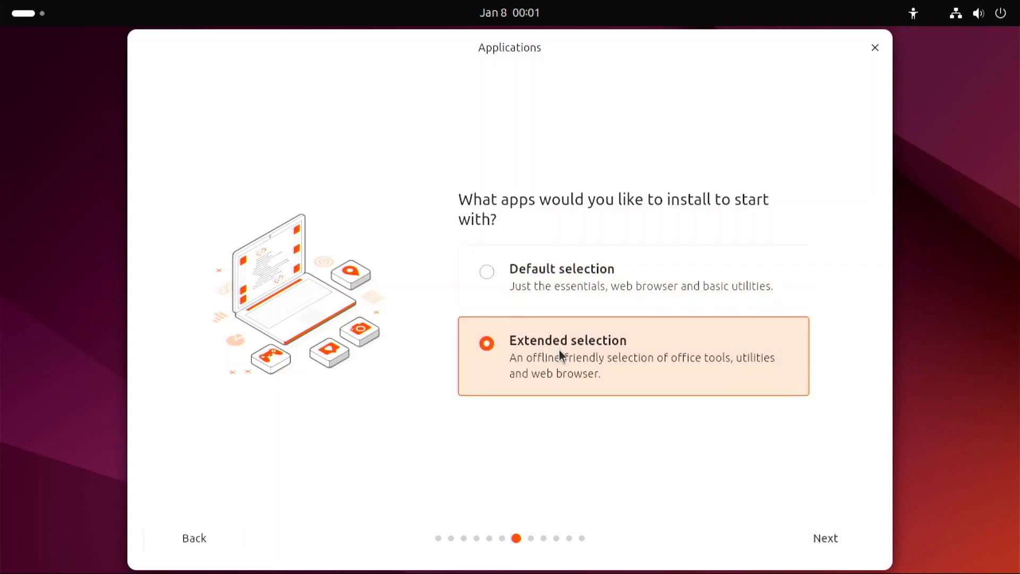
pyautogui.click(868, 547)
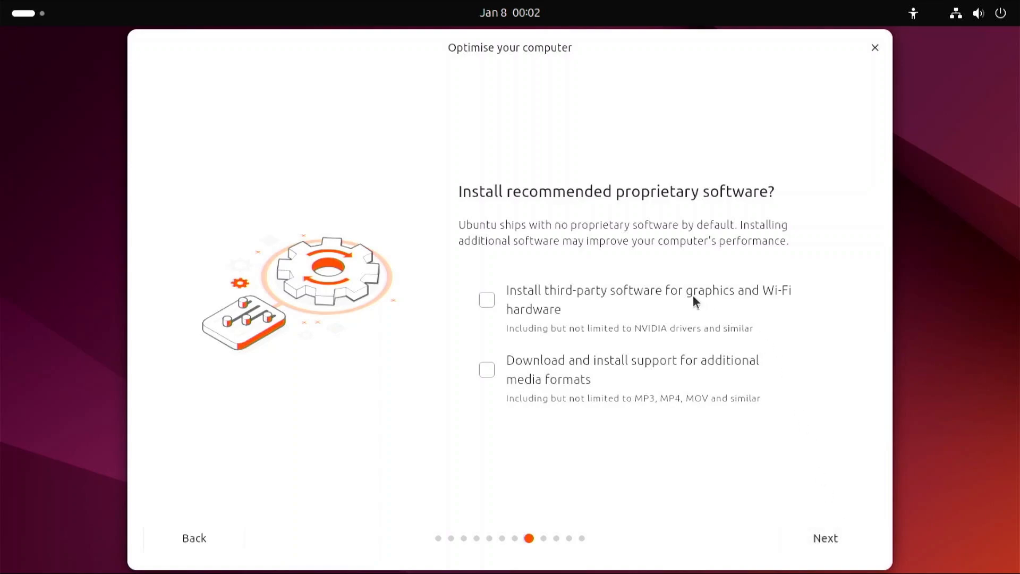
pyautogui.click(579, 295)
pyautogui.click(671, 395)
pyautogui.click(856, 535)
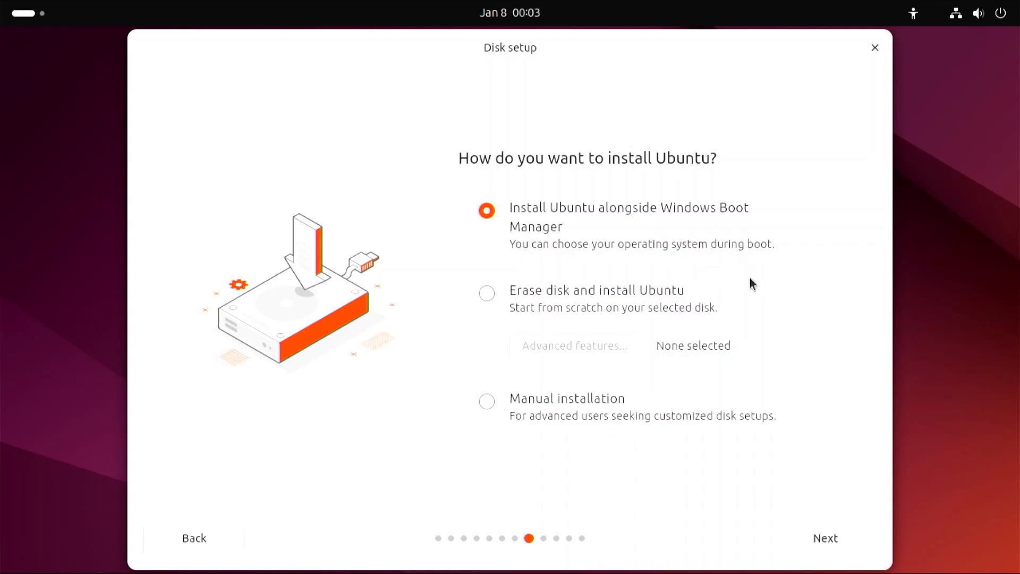
# Set Ubuntu to install alongside Windows Boot Manager on the sdb1 partition
pyautogui.click(832, 539)
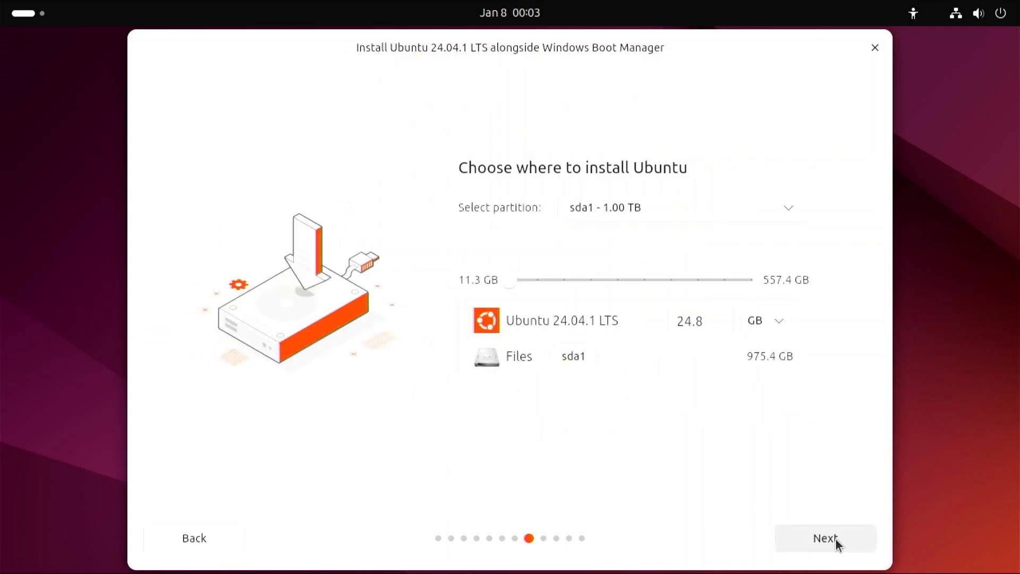
pyautogui.click(789, 214)
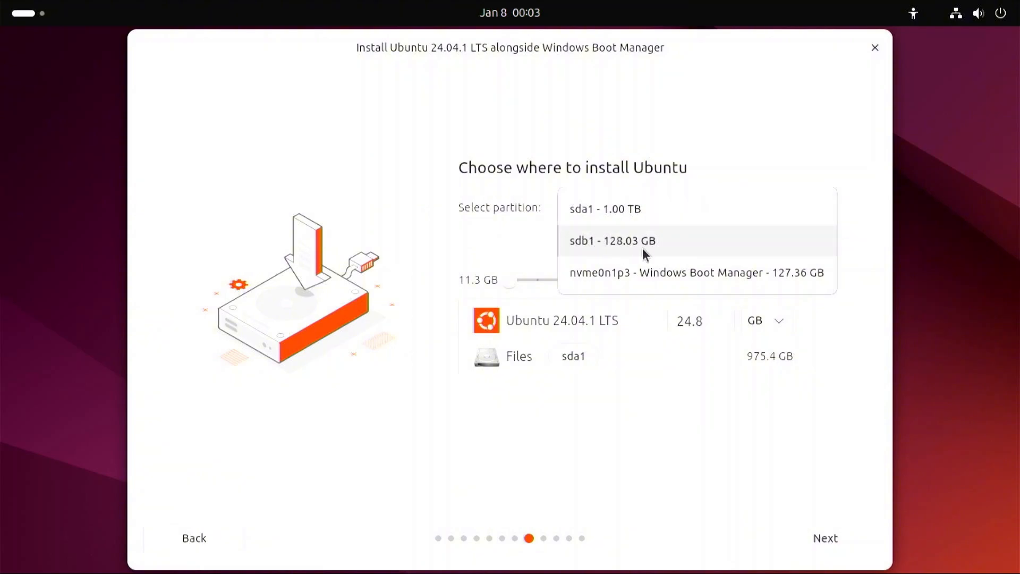
pyautogui.click(617, 240)
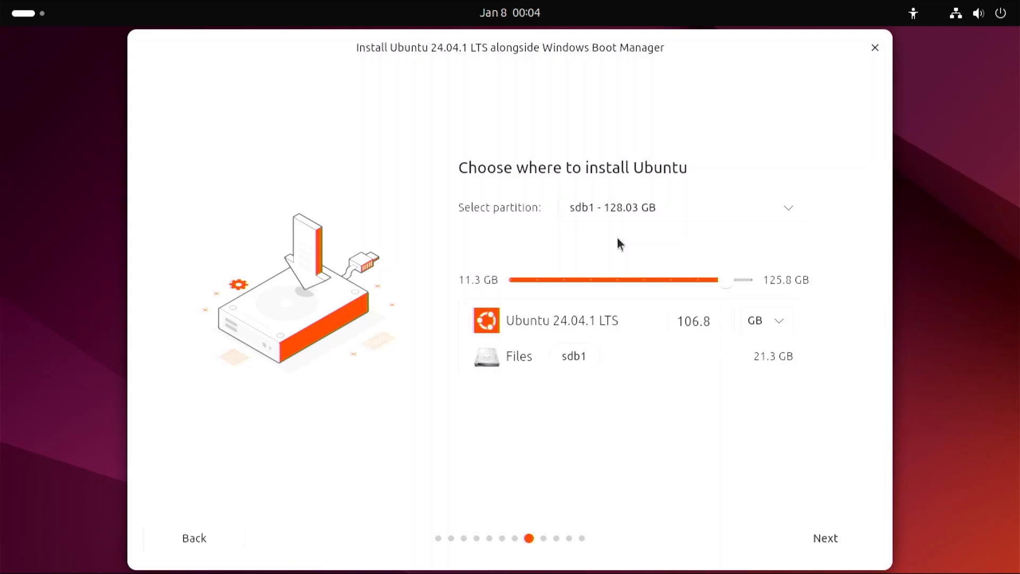
pyautogui.click(825, 536)
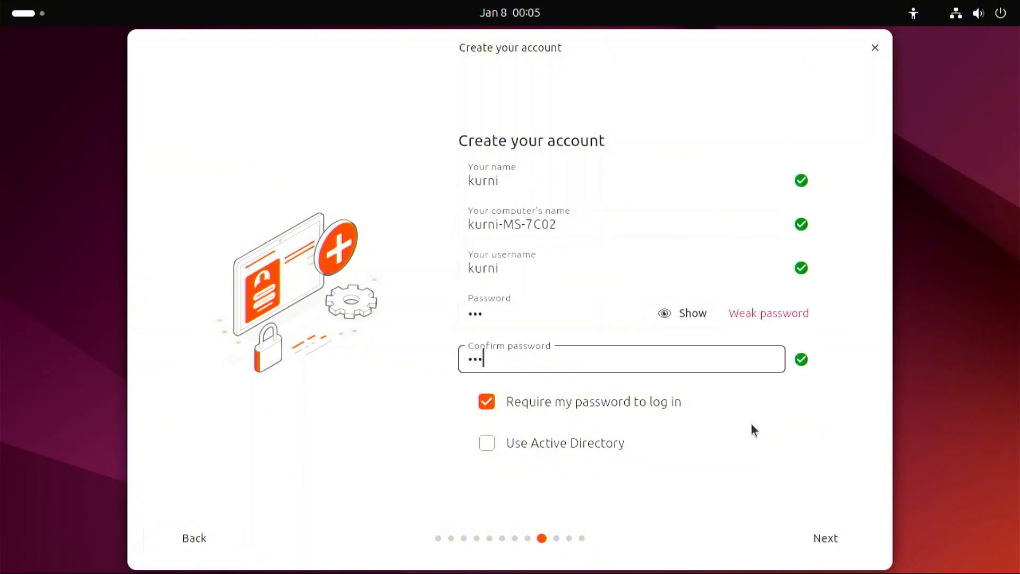
# Confirm the account details and the Asia/Jakarta timezone, install Ubuntu with the reviewed choices and restart the computer
pyautogui.click(833, 540)
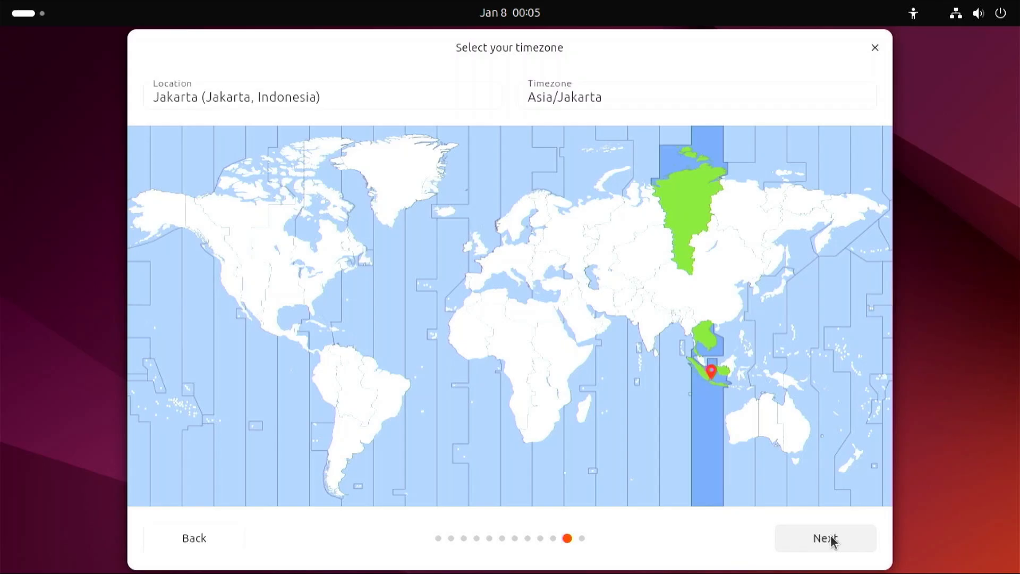
pyautogui.click(832, 539)
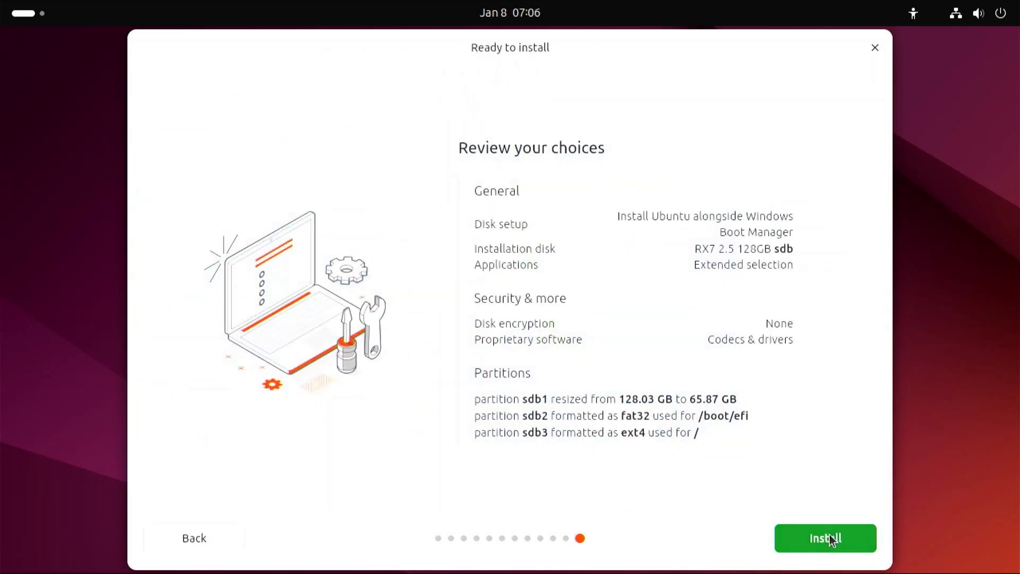
pyautogui.click(864, 539)
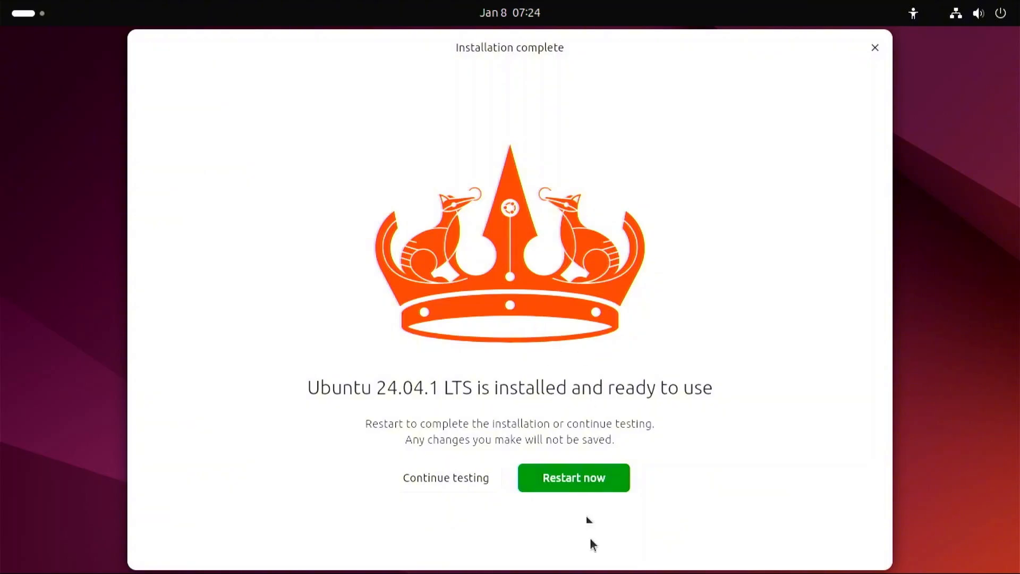
pyautogui.click(575, 473)
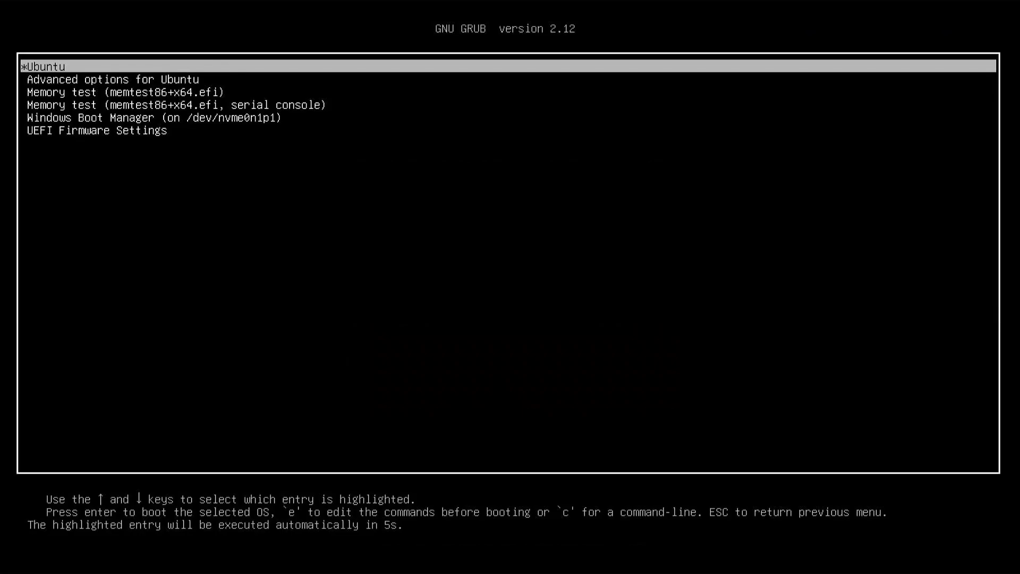
# Examine the boot entries in the GRUB menu, from Ubuntu down to Windows Boot Manager, without booting any of them
pyautogui.press('Down')
pyautogui.press('Down')
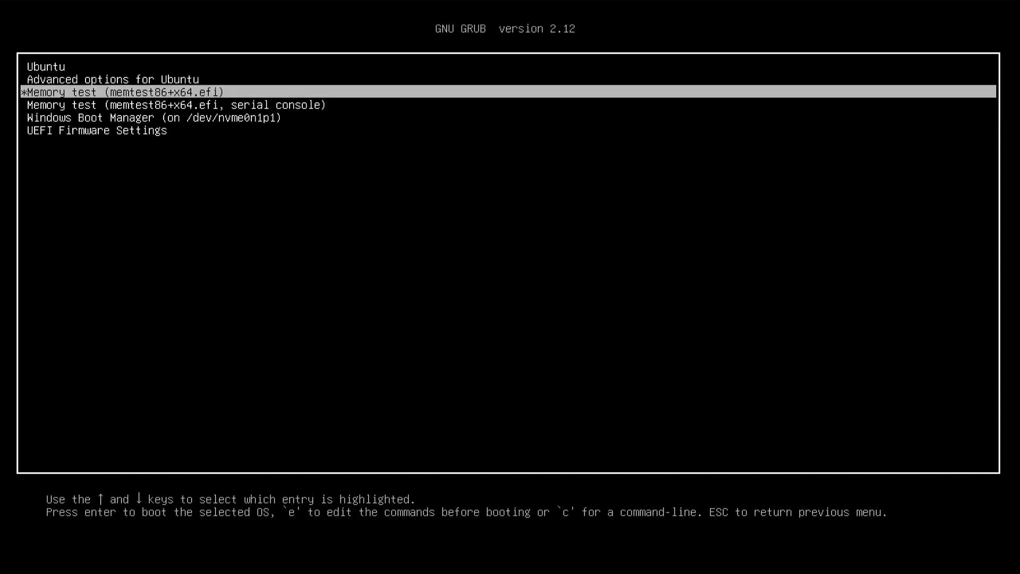
pyautogui.press('Up')
pyautogui.press('Up')
pyautogui.press('Down')
pyautogui.press('Down')
pyautogui.press('Down')
pyautogui.press('Down')
pyautogui.press('Up')
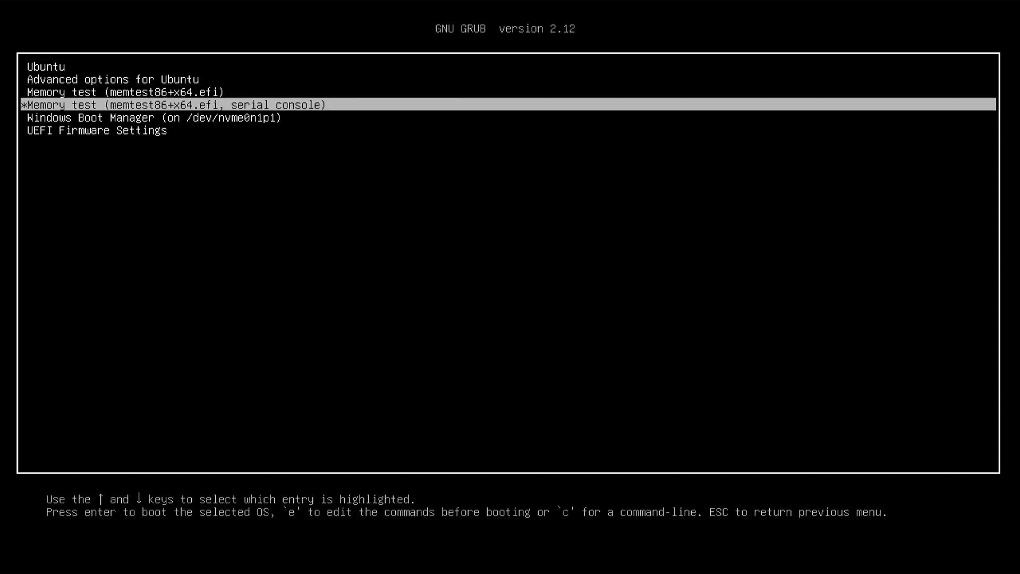
pyautogui.press('Up')
pyautogui.press('Up')
pyautogui.press('Up')
pyautogui.press('Down')
pyautogui.press('Down')
pyautogui.press('Down')
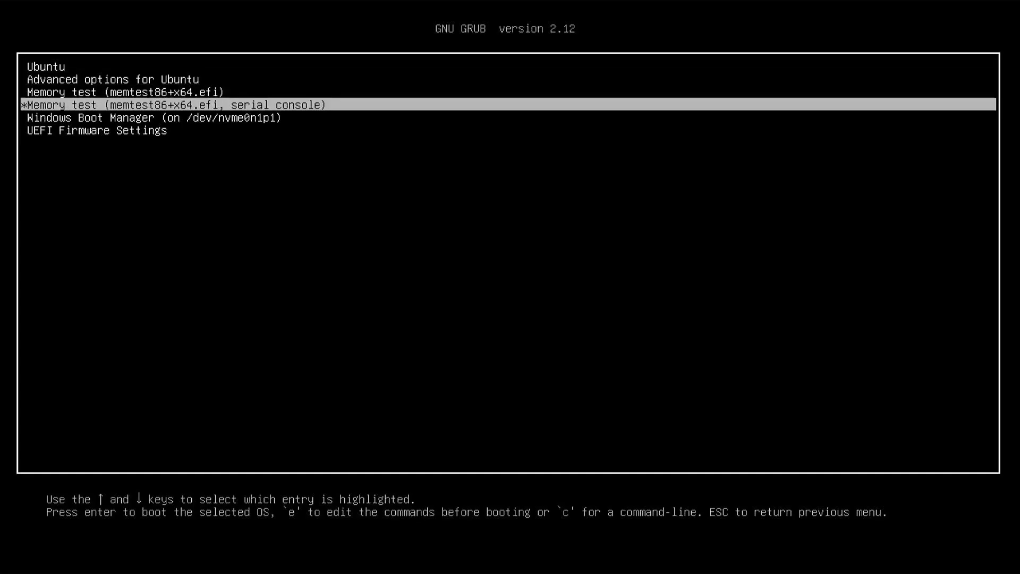